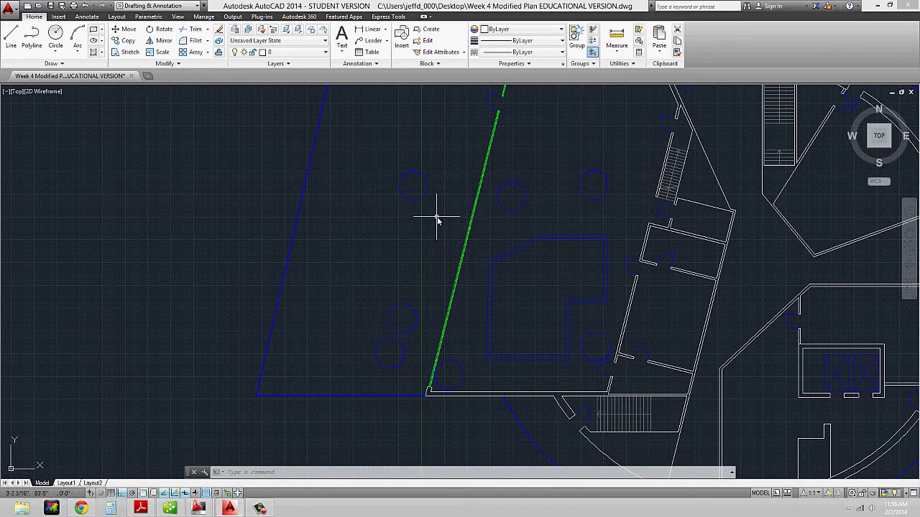
Step: Explode the lounge chair block between the blue boundary line and the green wall into separate objects
key(Escape)
key(Escape)
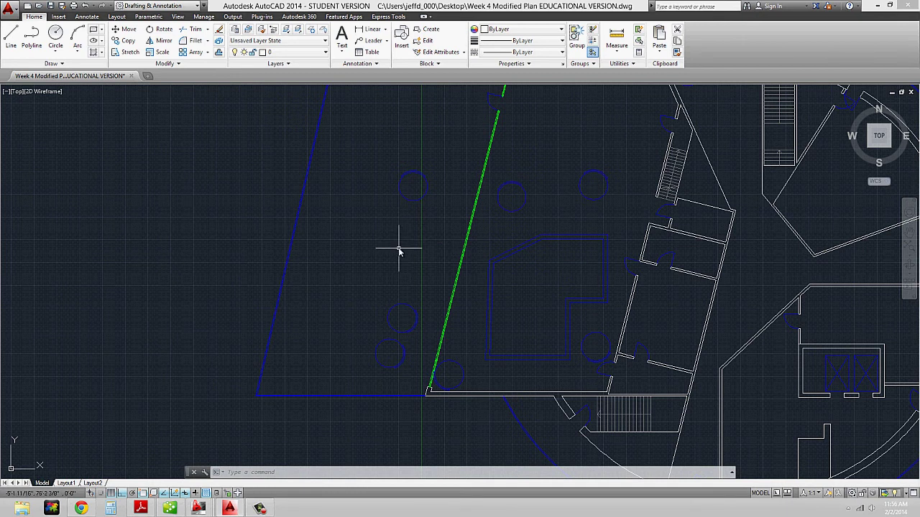
click(406, 197)
text(explo)
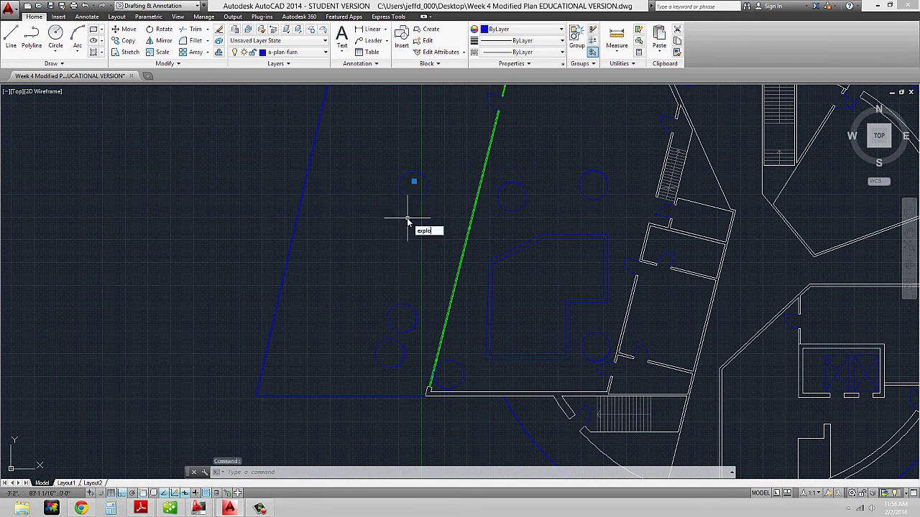
text(de)
key(Return)
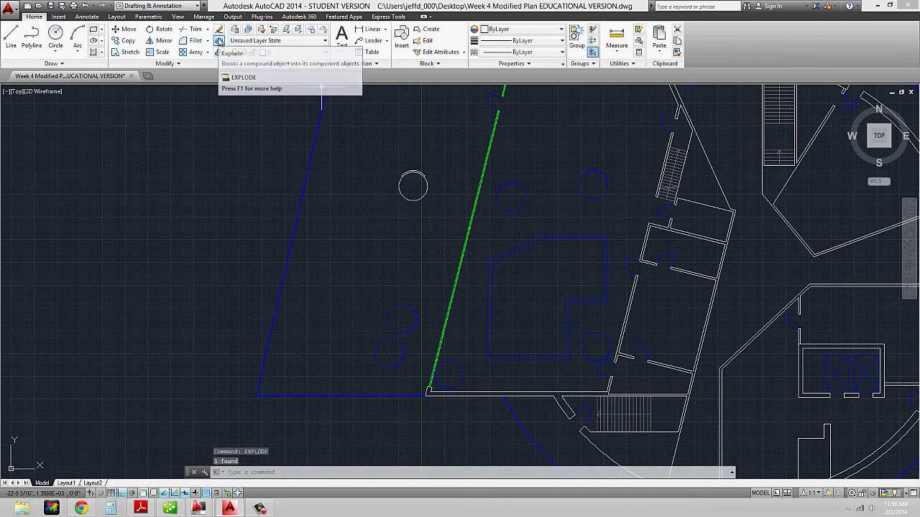
click(389, 163)
click(439, 209)
key(Escape)
scroll(446, 215, up, 2)
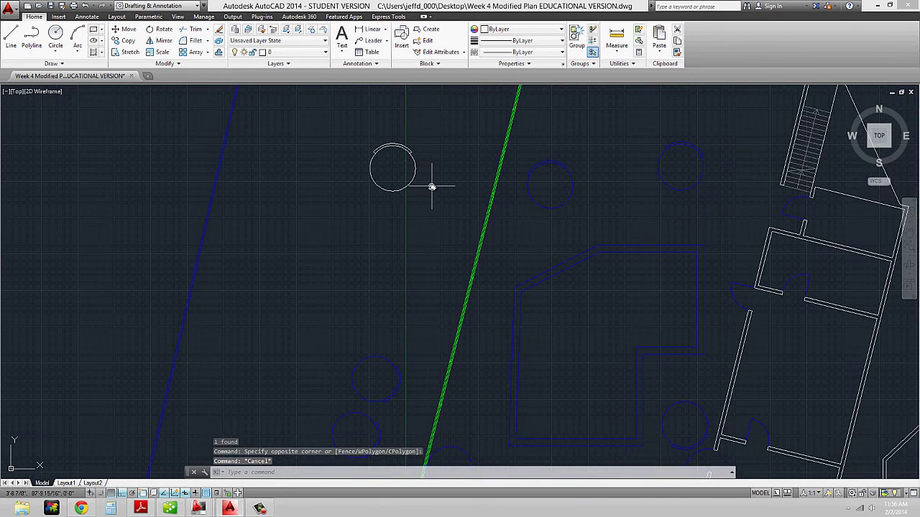
Step: Open the lounge chair block definition for editing from one of the remaining chair blocks
scroll(431, 186, down, 2)
middle_drag(420, 187, 373, 201)
double_click(462, 187)
click(451, 325)
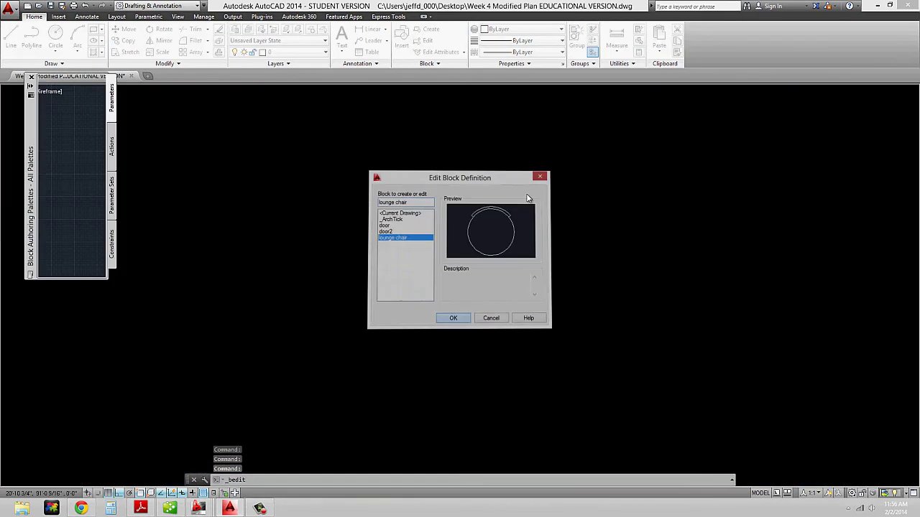
scroll(484, 228, down, 2)
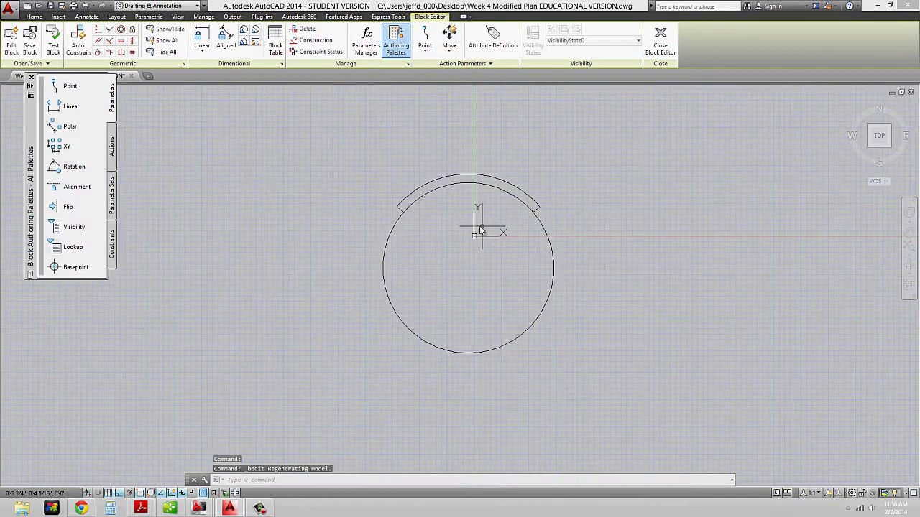
Step: Draw a small circle inside the upper-left part of the chair seat as a button detail
click(34, 15)
click(55, 36)
scroll(474, 263, up, 4)
click(371, 191)
click(377, 195)
key(Escape)
Step: Draw two diagonal lines crossing through the small circle, with Ortho turned off
text(l)
key(Return)
scroll(357, 180, up, 2)
click(357, 174)
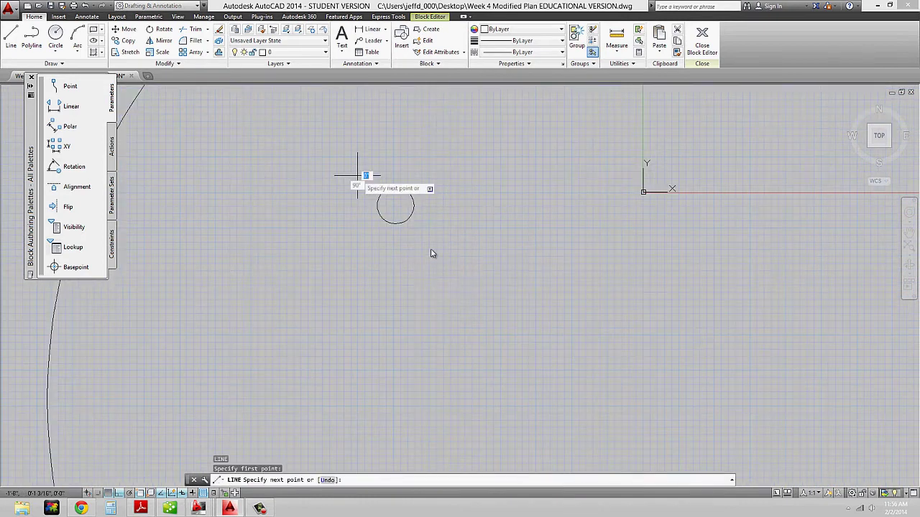
text(u)
key(Return)
key(F8)
click(441, 241)
key(Return)
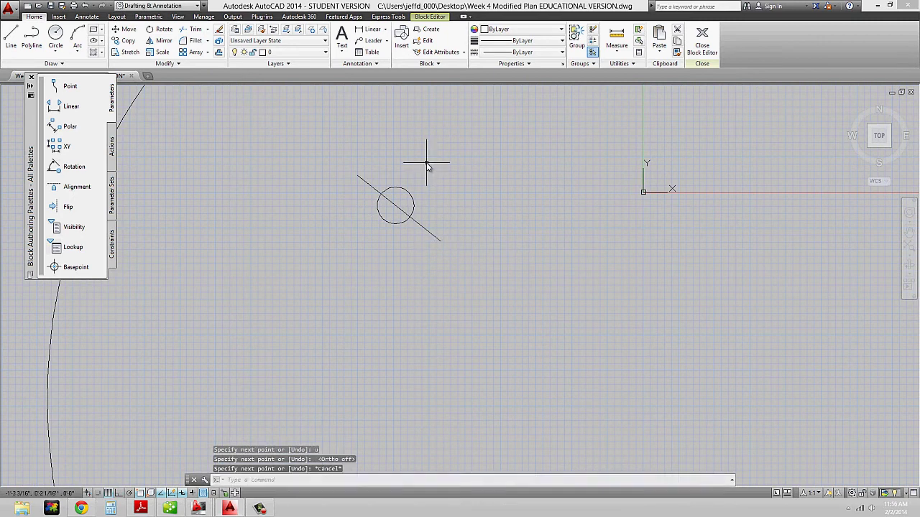
key(Return)
click(446, 175)
click(360, 231)
key(Escape)
Step: Trim the parts of both diagonal lines inside the small circle, using the circle as the cutting edge
text(tr)
key(Return)
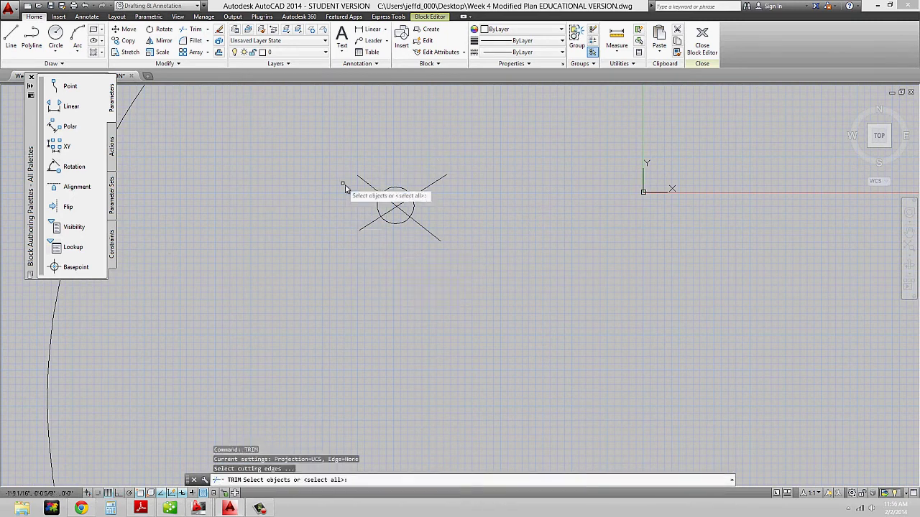
click(394, 190)
key(Return)
click(394, 196)
click(389, 215)
key(Escape)
Step: Copy the circle and its line stubs to three other spots scattered over the chair seat
scroll(412, 224, down, 5)
text(co)
key(Return)
click(397, 197)
click(429, 238)
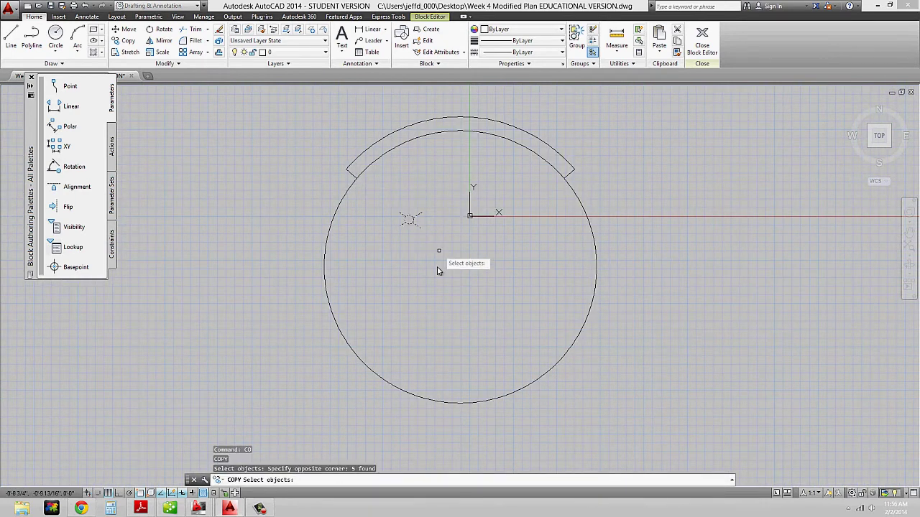
key(Return)
click(411, 291)
click(522, 283)
click(435, 377)
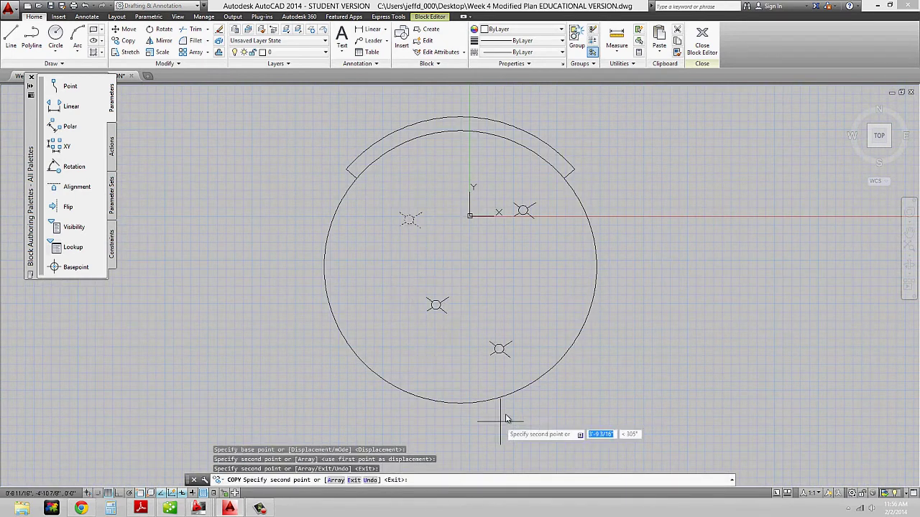
key(Escape)
Step: Close the block editor and save the changes to the lounge chair block
scroll(678, 308, down, 4)
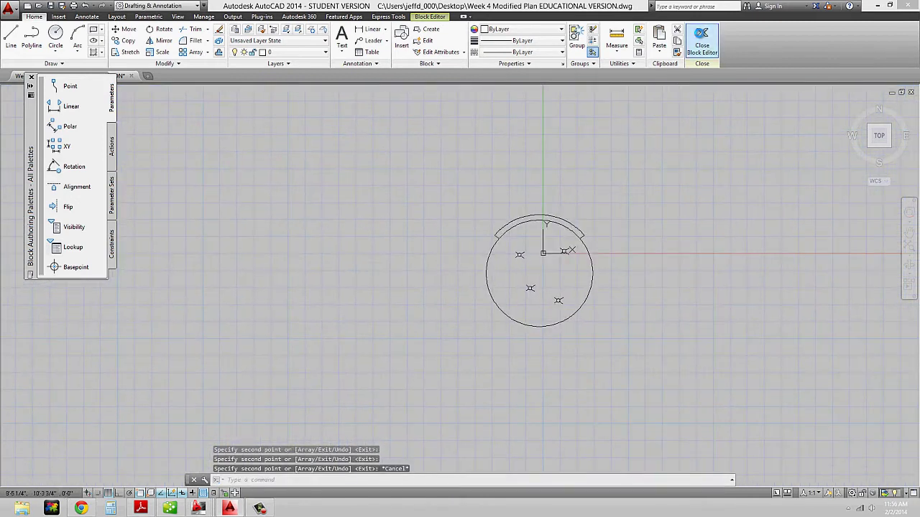
click(701, 36)
click(435, 234)
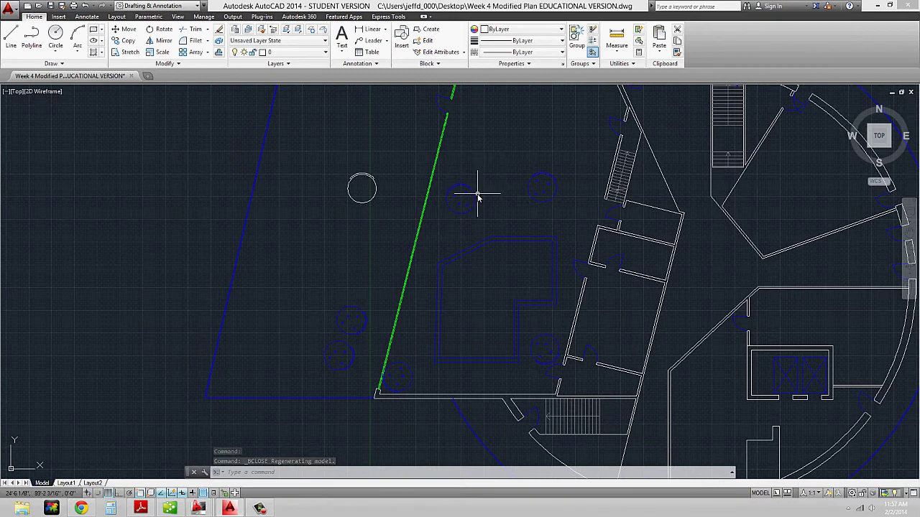
Step: Compare the updated lounge chair blocks across the plan with the exploded chair beside the green wall
scroll(477, 194, up, 6)
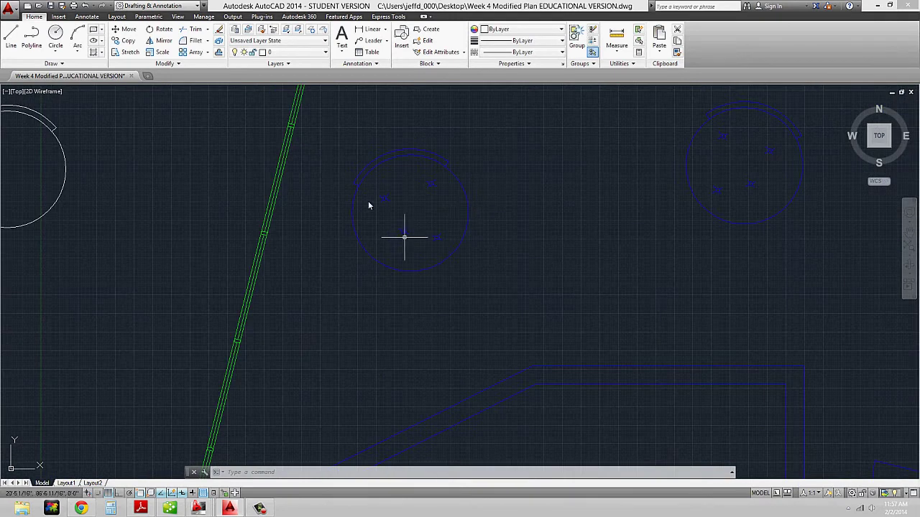
middle_drag(388, 201, 562, 226)
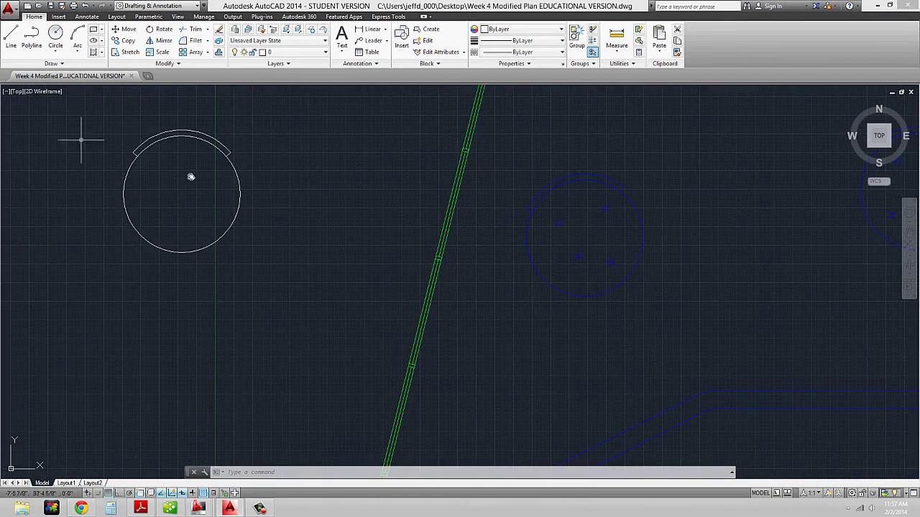
scroll(204, 174, down, 4)
click(193, 151)
click(188, 172)
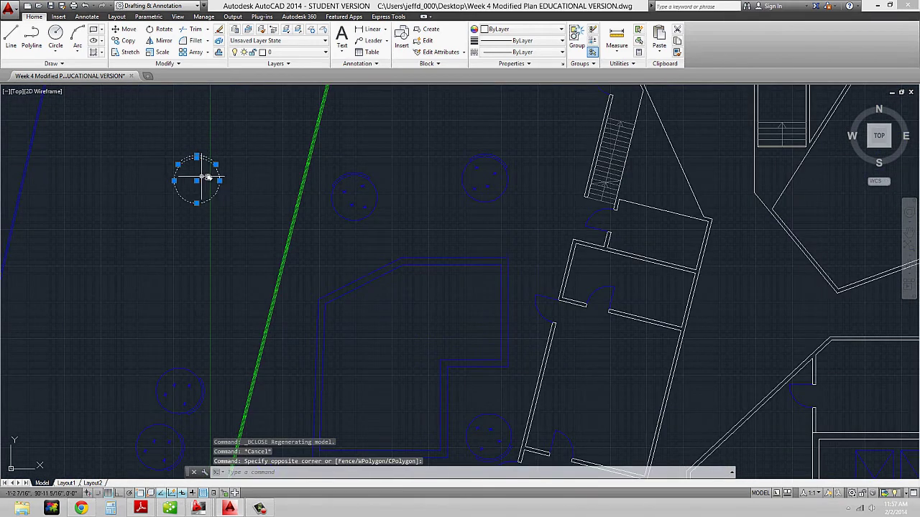
key(Escape)
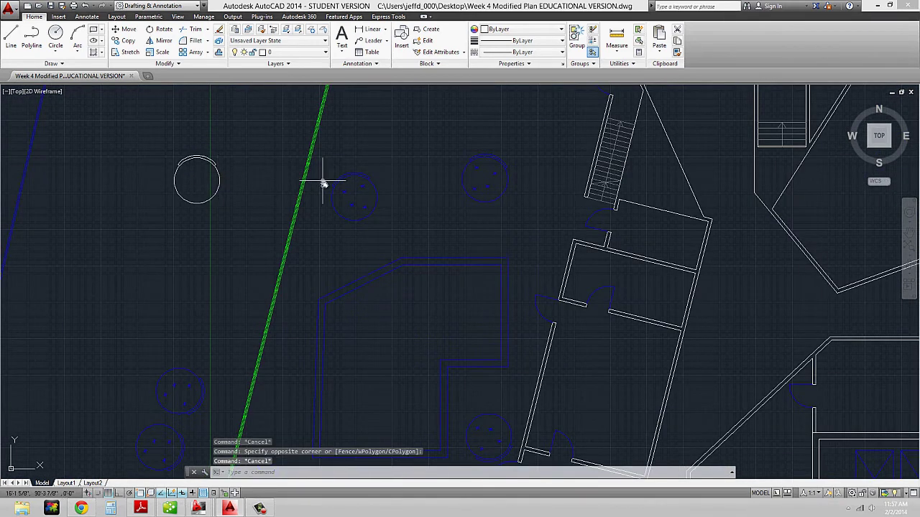
middle_drag(357, 191, 418, 193)
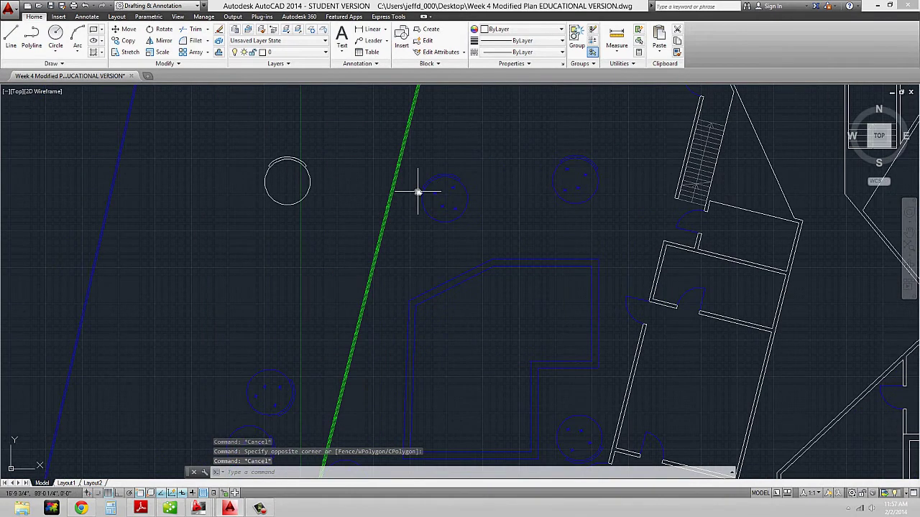
scroll(421, 191, down, 2)
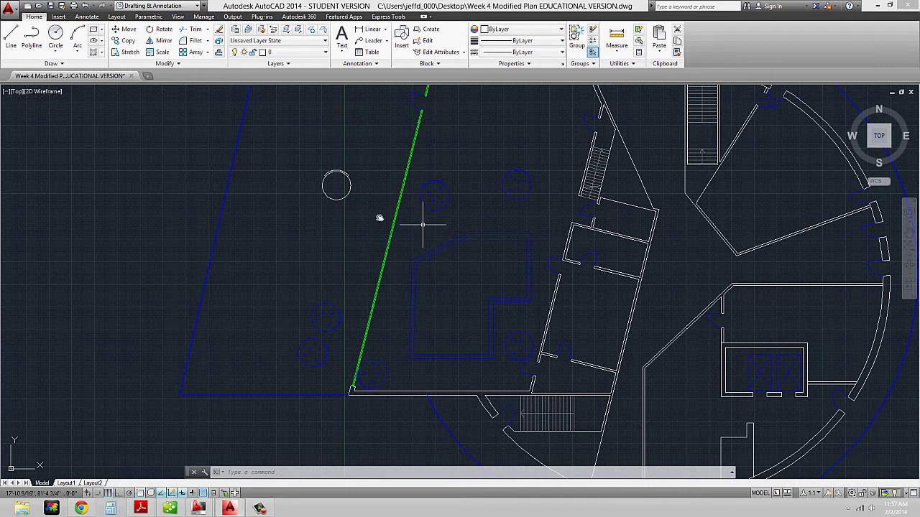
middle_drag(378, 212, 397, 214)
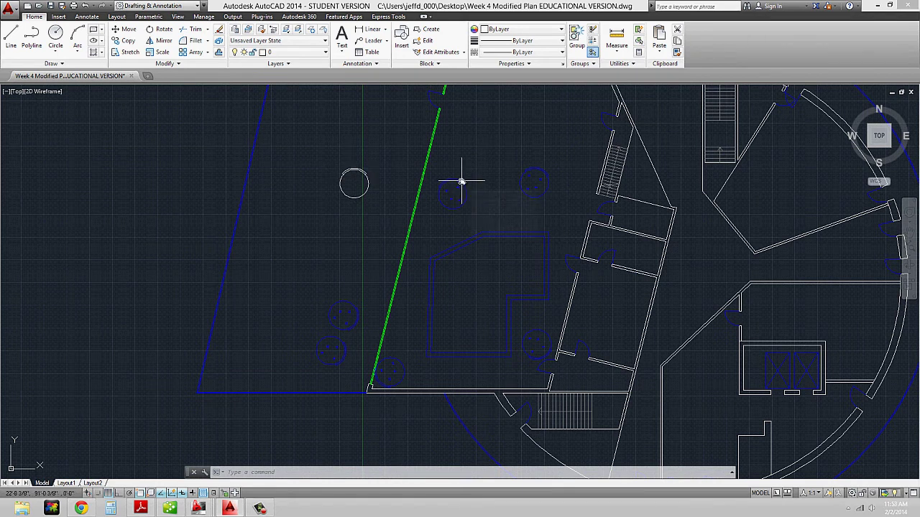
mouse_move(457, 181)
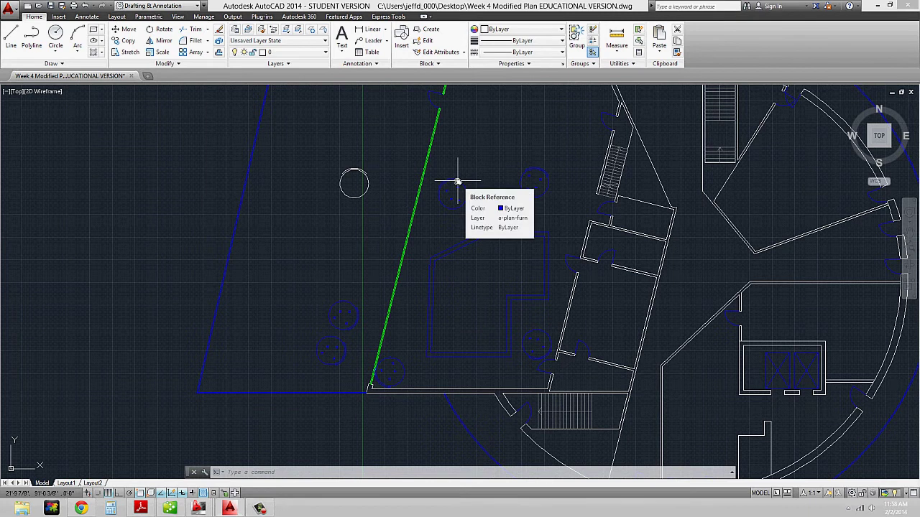
scroll(446, 187, up, 2)
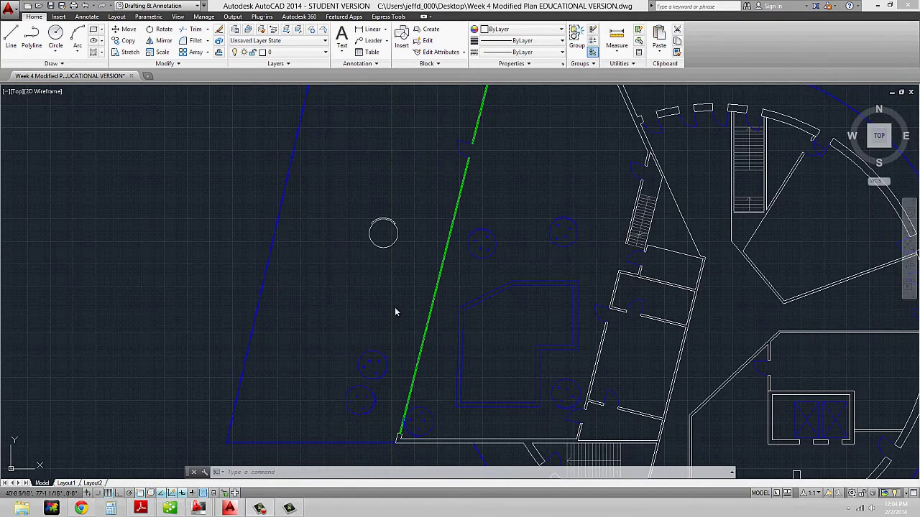
Step: Start the Write Block command and specify the base point and the exploded chair's objects as the source
key(Escape)
key(Escape)
text(WBLOK)
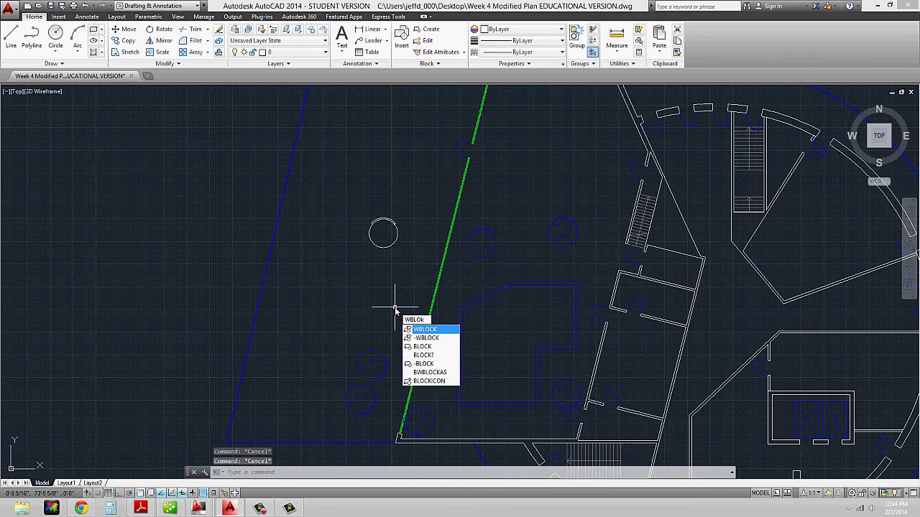
key(Return)
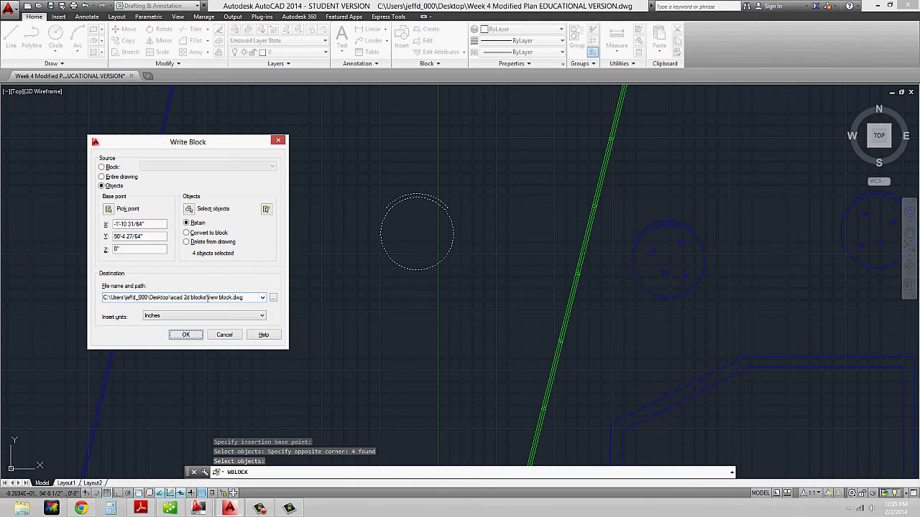
Step: Browse to the Desktop for the block's destination and rename the New folder there as acad 2d blocks
click(274, 298)
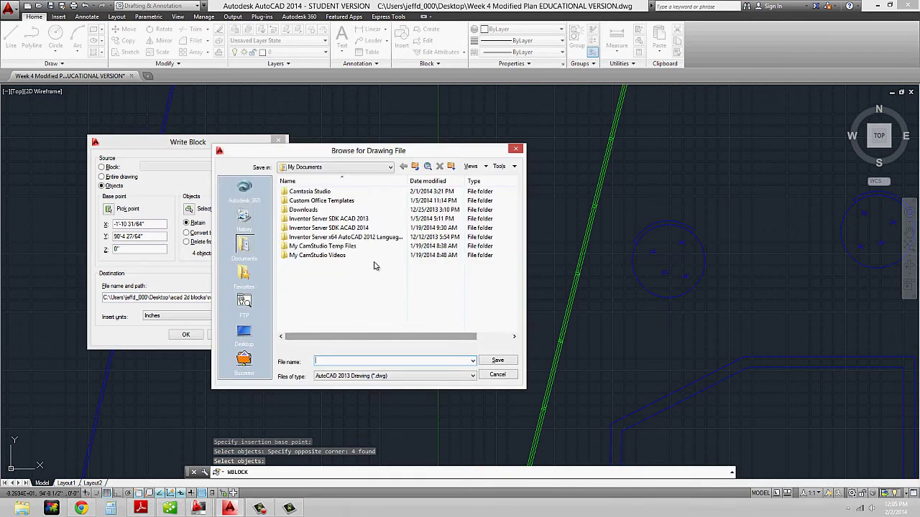
click(244, 324)
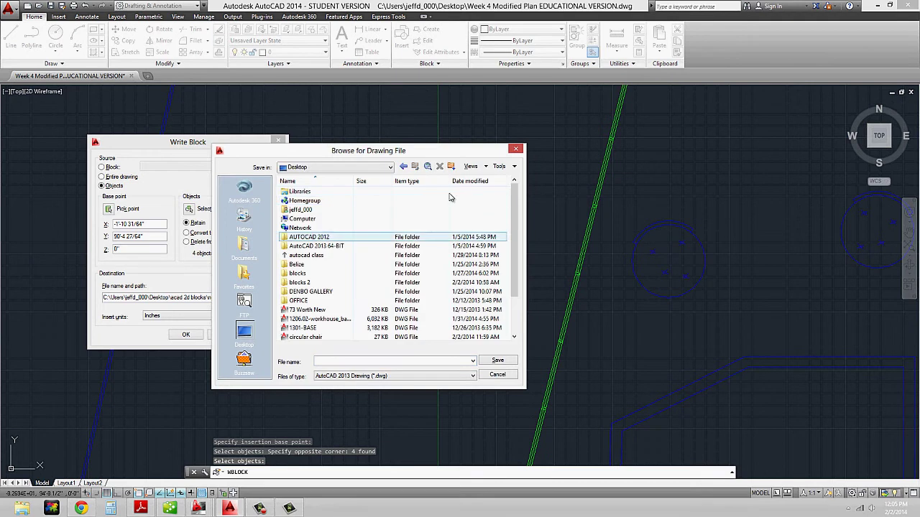
drag(516, 246, 510, 314)
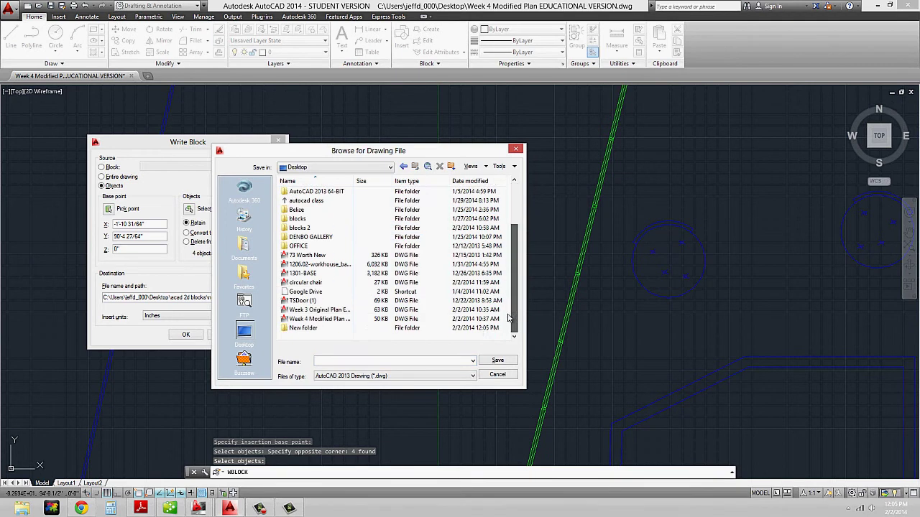
right_click(300, 328)
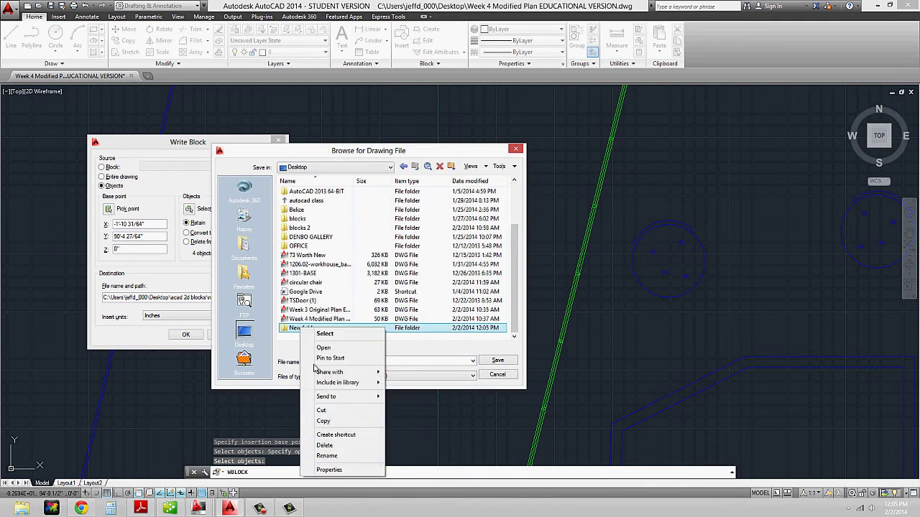
click(327, 456)
text(acad 2d)
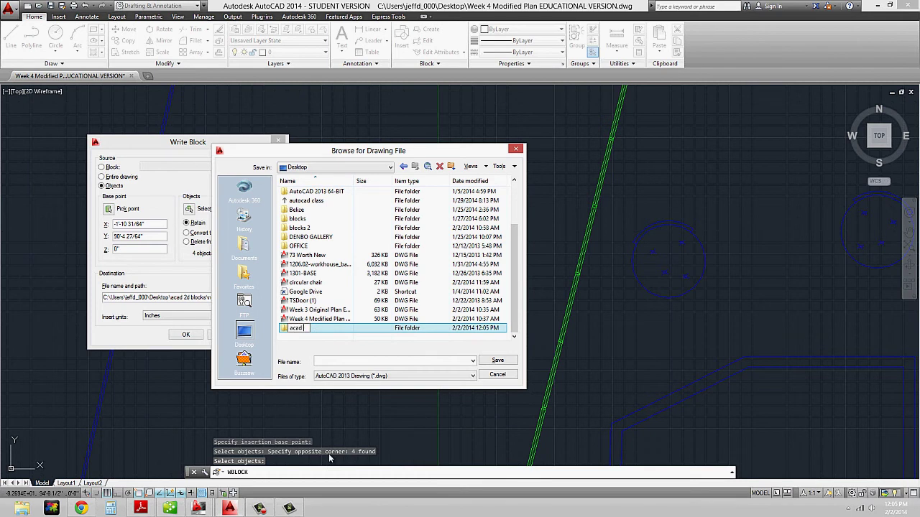
text(cks)
key(Return)
Step: Write the block into the acad 2d blocks folder with the file name circular chair
double_click(285, 328)
click(340, 360)
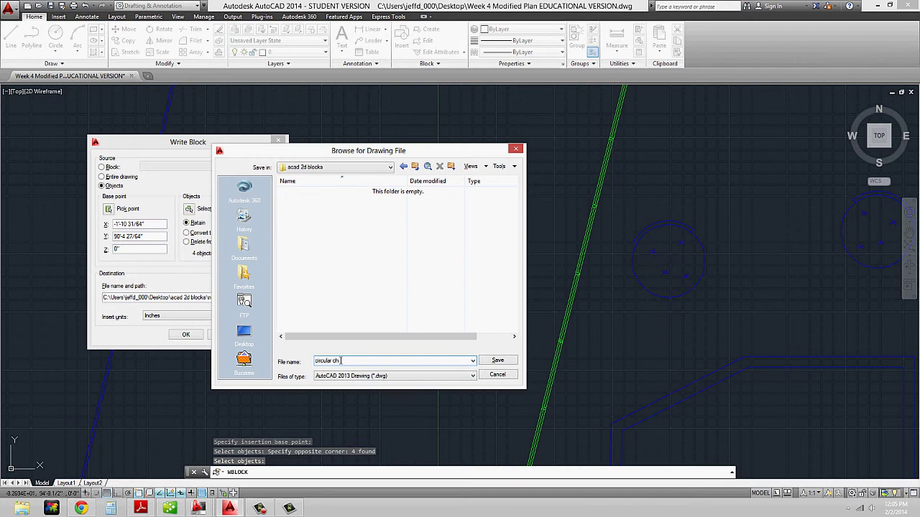
click(497, 361)
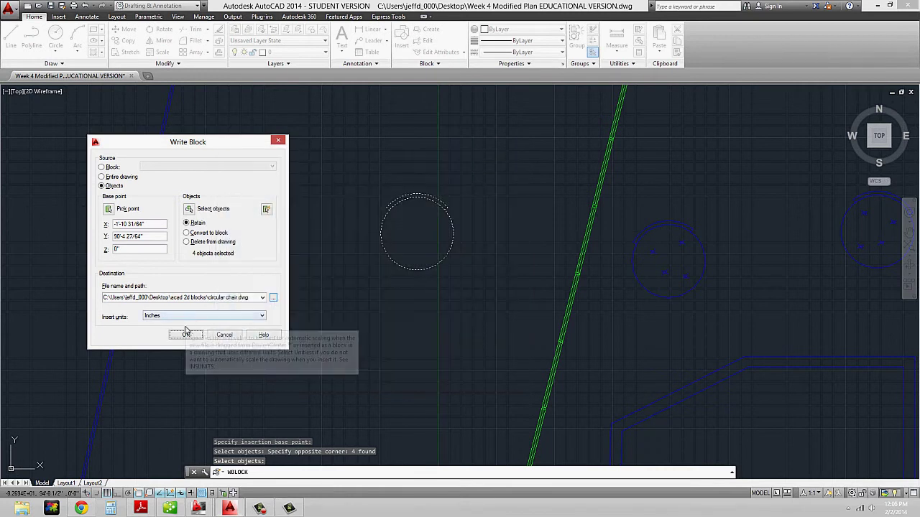
click(194, 337)
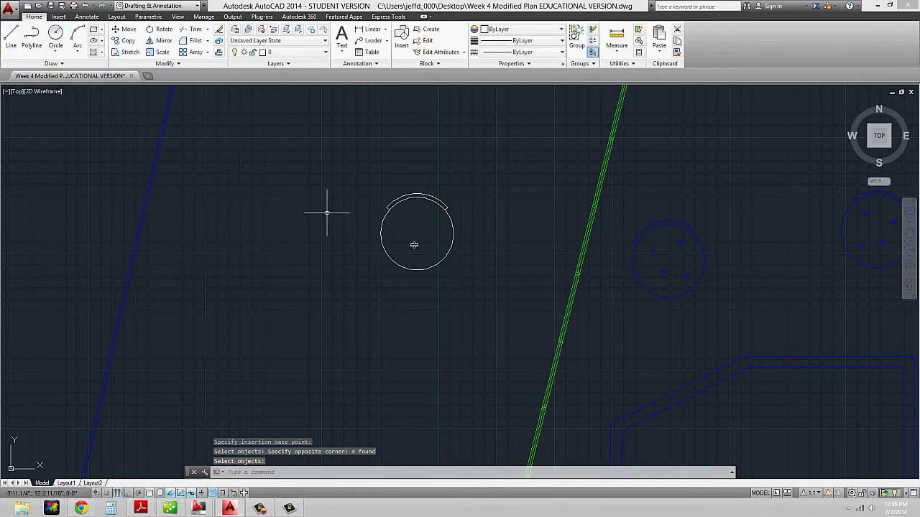
Step: Select the exploded chair in the drawing to examine whether it is still made of separate objects
scroll(413, 240, down, 3)
scroll(417, 229, up, 3)
click(352, 165)
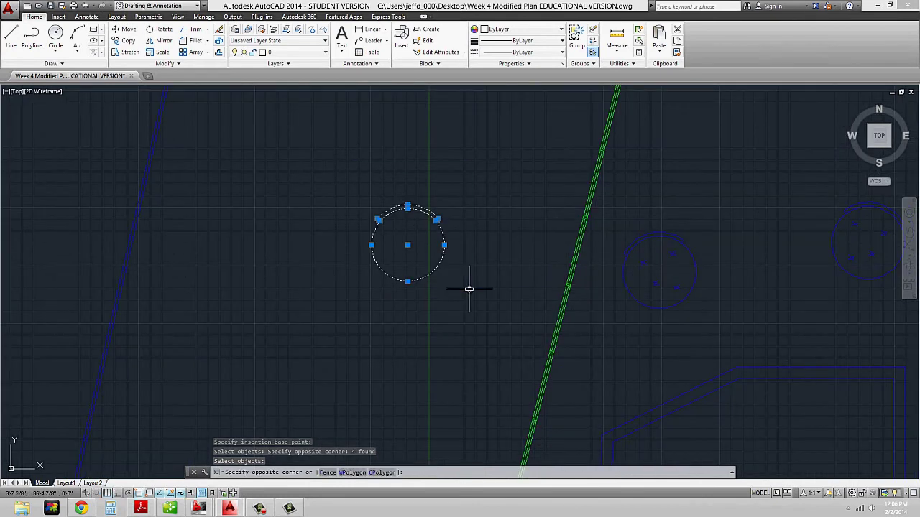
click(468, 287)
scroll(464, 226, up, 4)
key(Escape)
click(492, 262)
click(226, 151)
key(Escape)
scroll(498, 204, down, 2)
scroll(499, 202, down, 2)
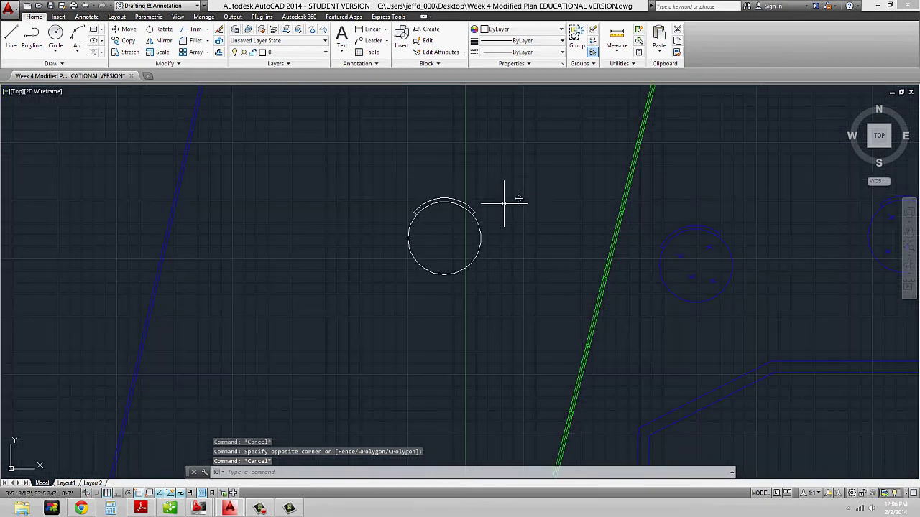
scroll(454, 210, down, 2)
middle_drag(457, 213, 439, 241)
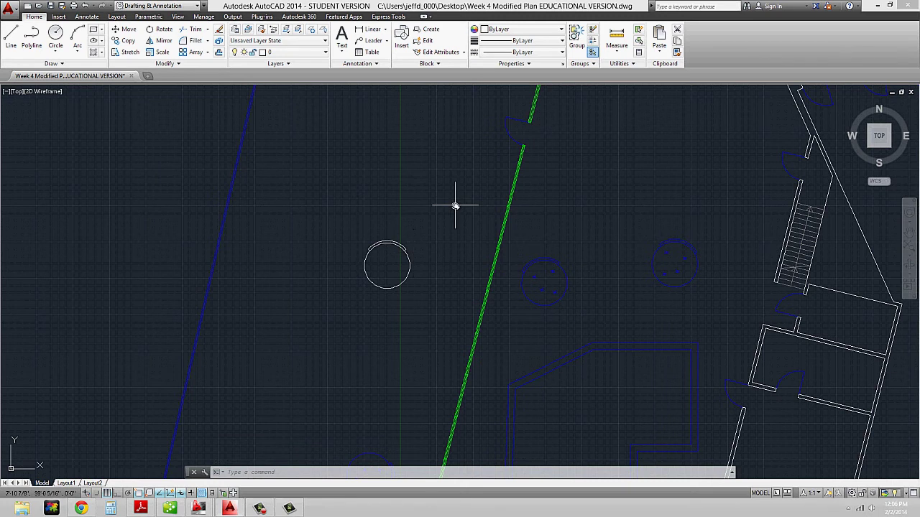
Step: Start the Insert command and choose the circular chair file from the acad 2d blocks folder on the Desktop
scroll(437, 246, down, 1)
scroll(398, 287, down, 2)
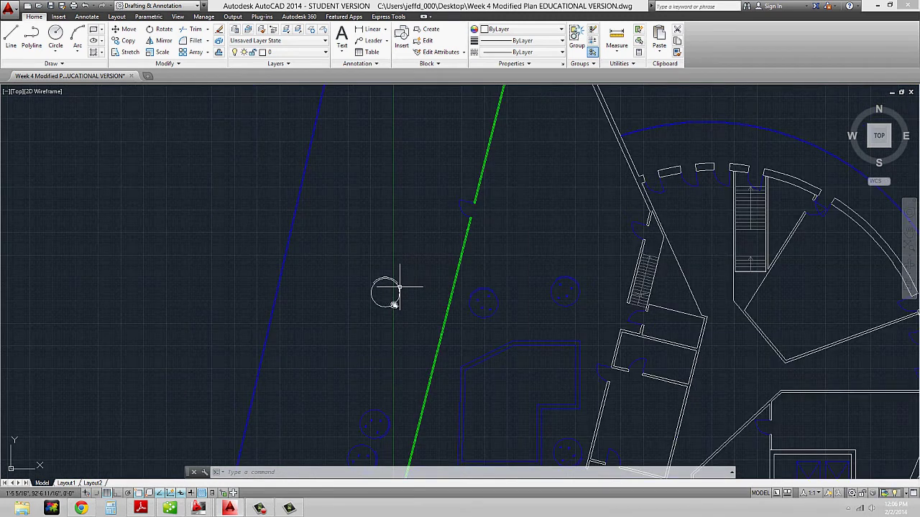
scroll(401, 263, up, 1)
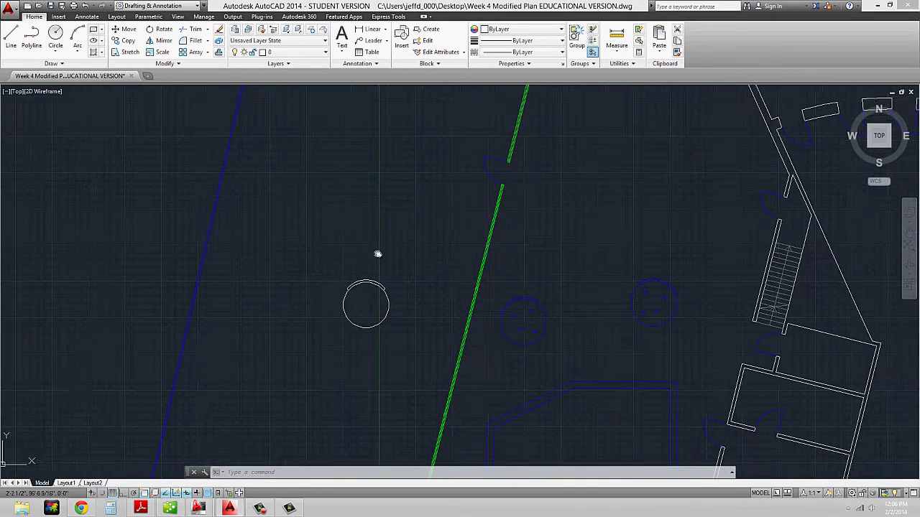
scroll(375, 253, up, 1)
text(inser)
key(Return)
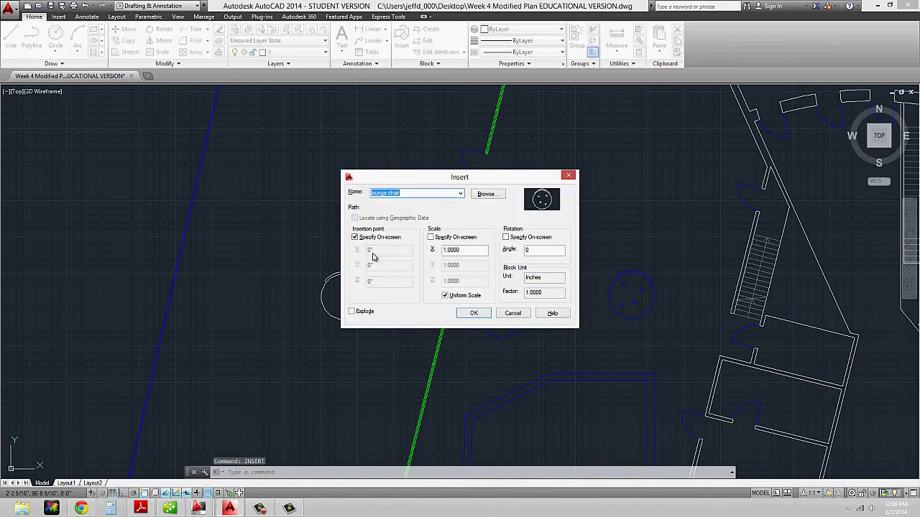
click(460, 193)
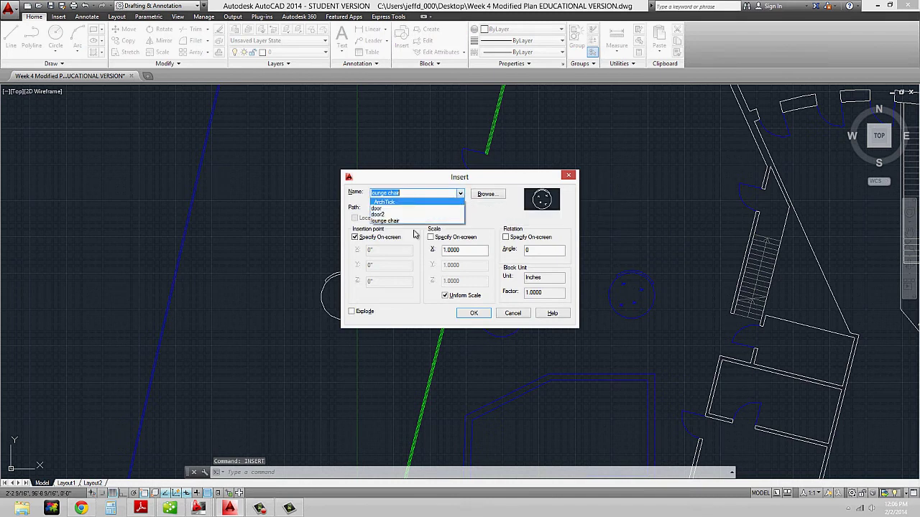
click(460, 193)
click(478, 195)
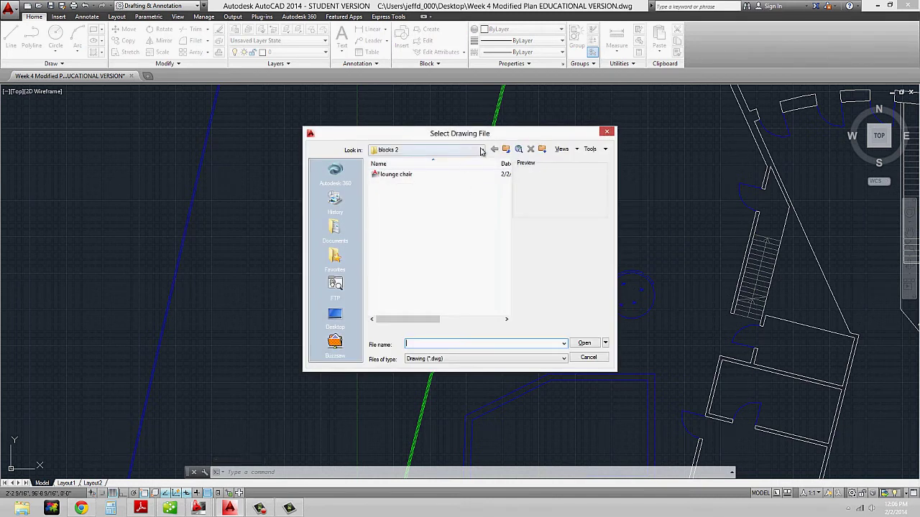
click(340, 327)
scroll(503, 237, down, 1)
double_click(414, 211)
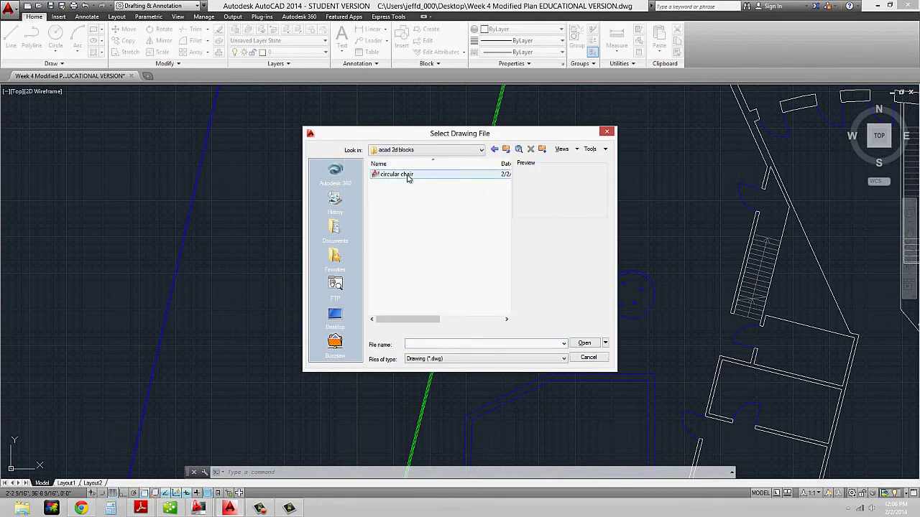
double_click(407, 176)
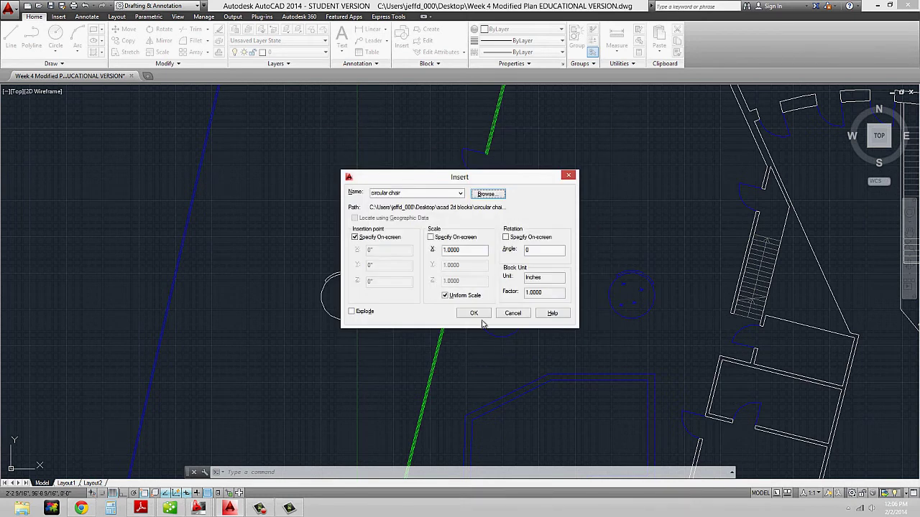
Step: Place the circular chair block above the exploded chair at scale 1 and select each chair to compare them
click(474, 313)
click(389, 206)
click(413, 182)
click(397, 200)
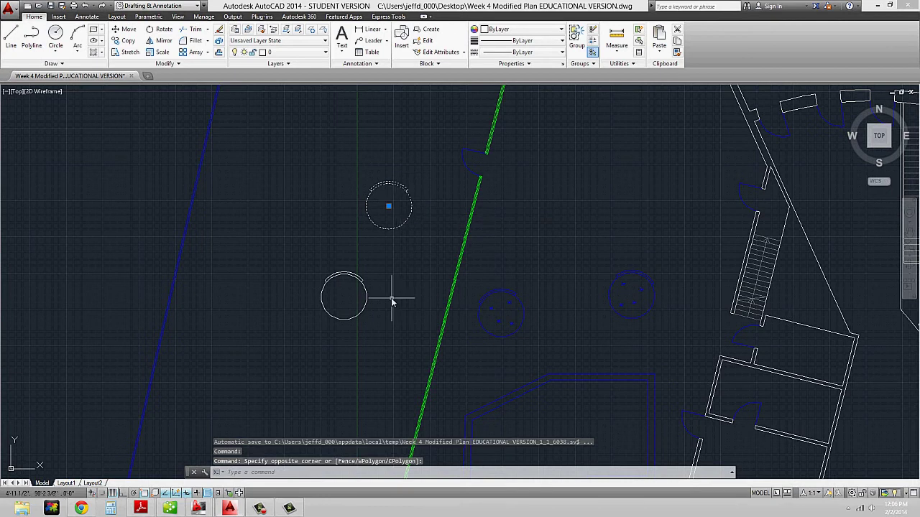
key(Escape)
key(Escape)
click(392, 330)
click(294, 254)
key(Escape)
scroll(394, 187, up, 2)
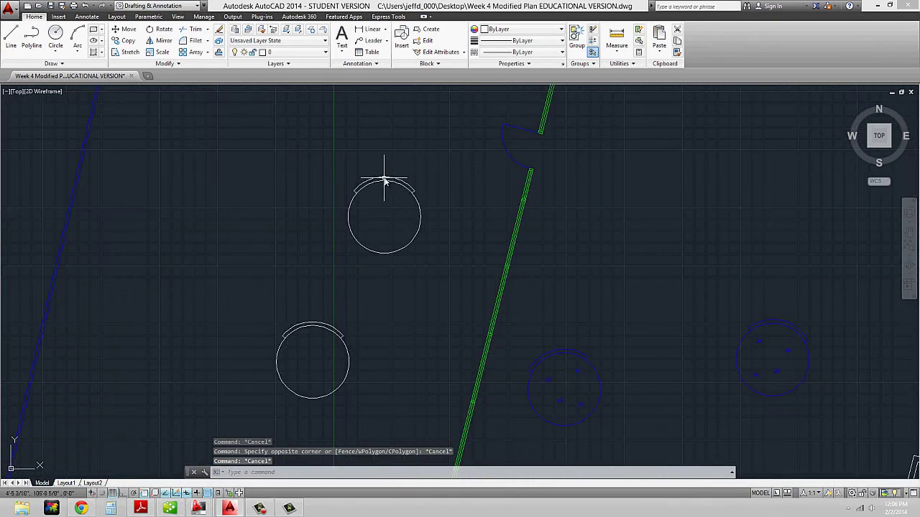
Step: Move the inserted circular chair block to the a-plan-fixt layer
click(386, 180)
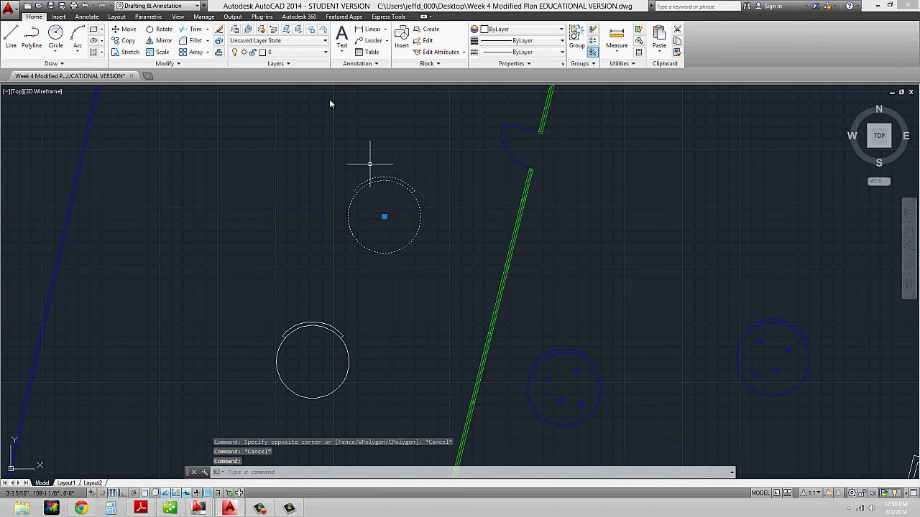
click(315, 56)
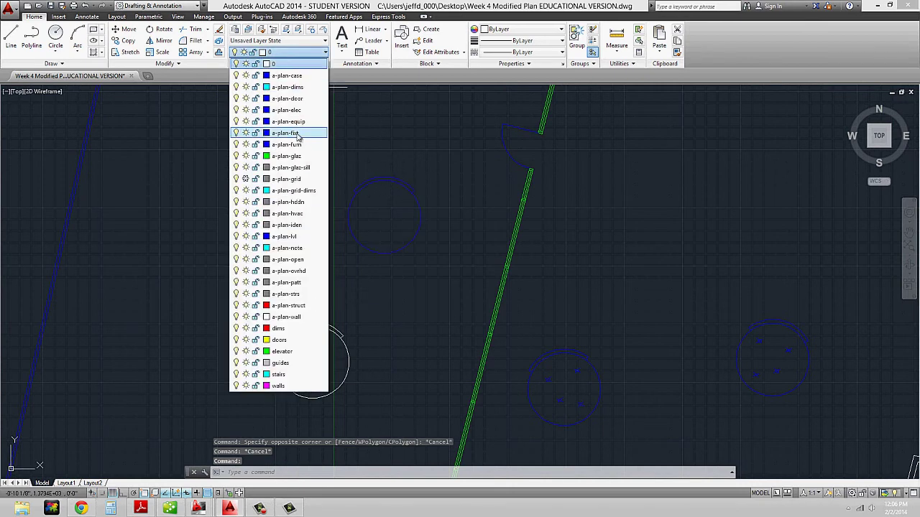
click(296, 128)
key(Escape)
scroll(442, 221, down, 2)
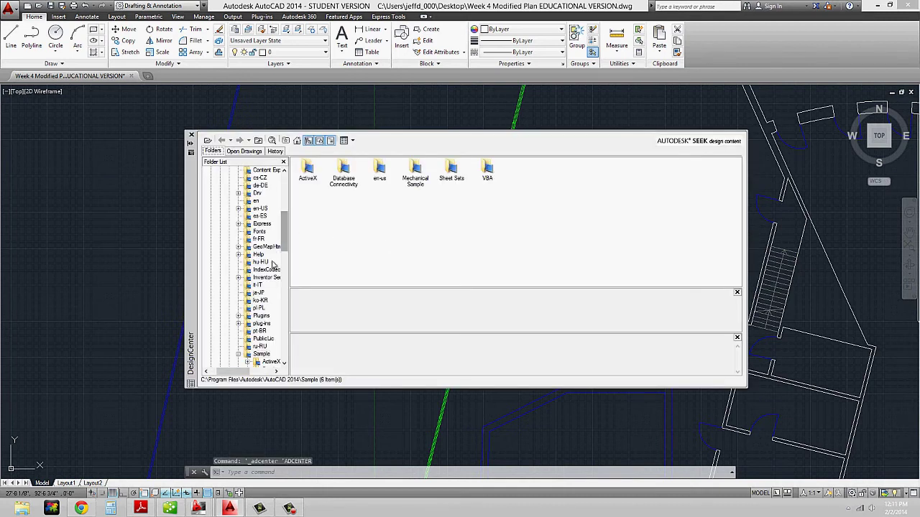
Step: Browse DesignCenter's folders to the AutoCAD 2014 Sample\en-us\DesignCenter folder
drag(285, 239, 285, 260)
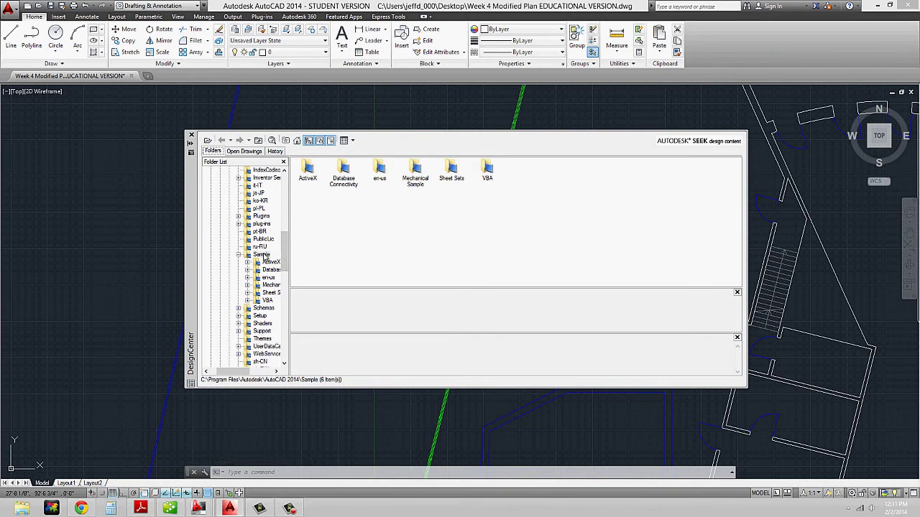
scroll(279, 265, up, 10)
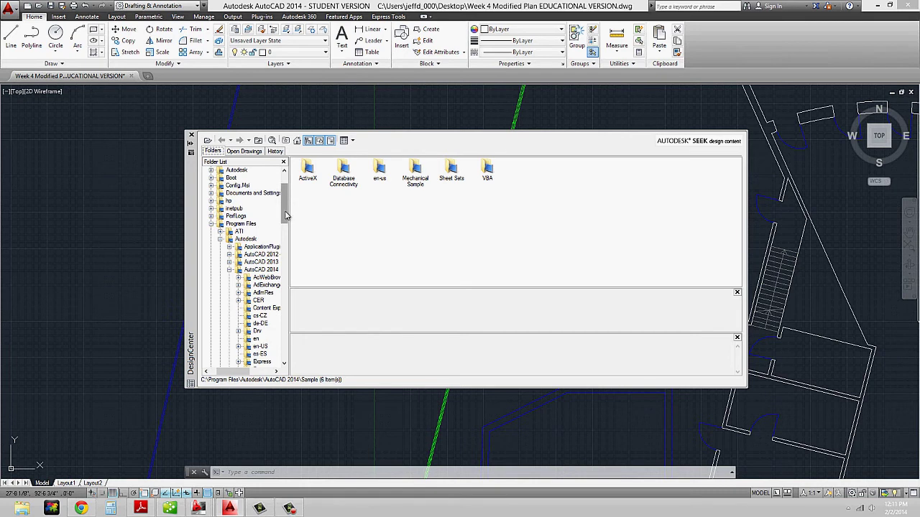
drag(285, 218, 284, 248)
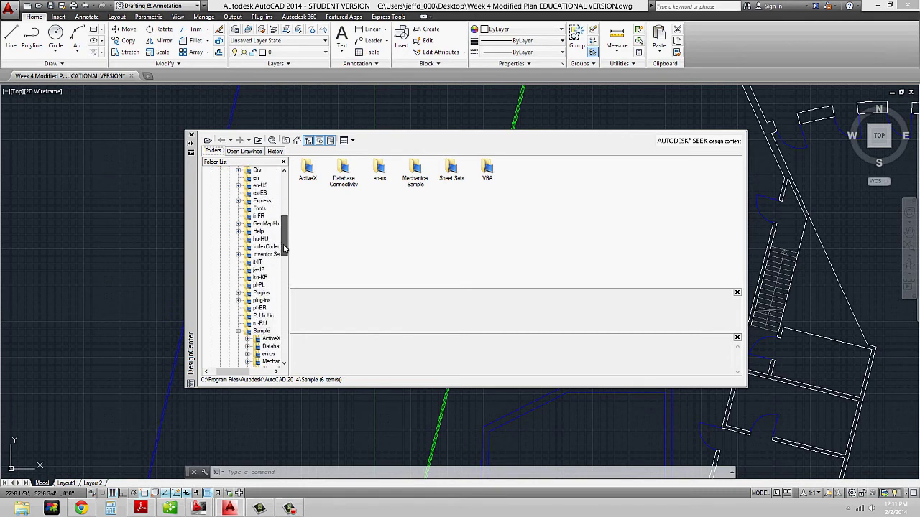
double_click(259, 332)
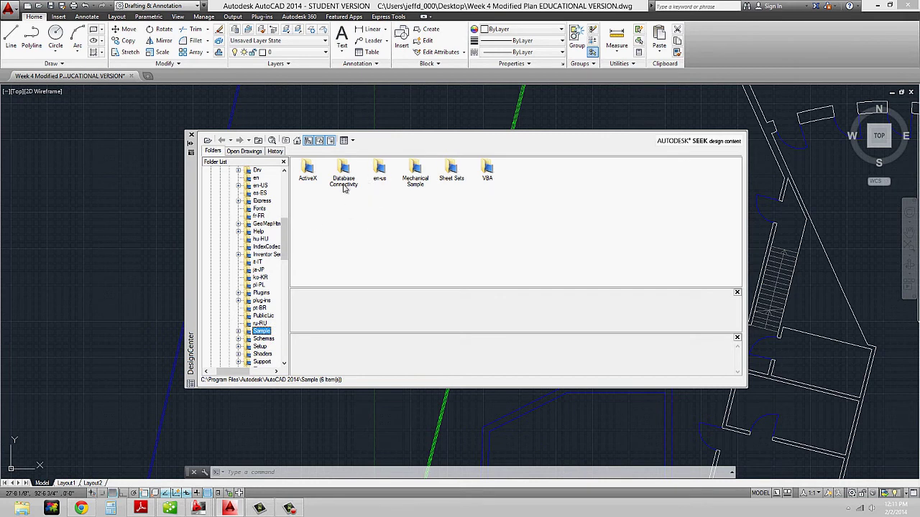
double_click(380, 169)
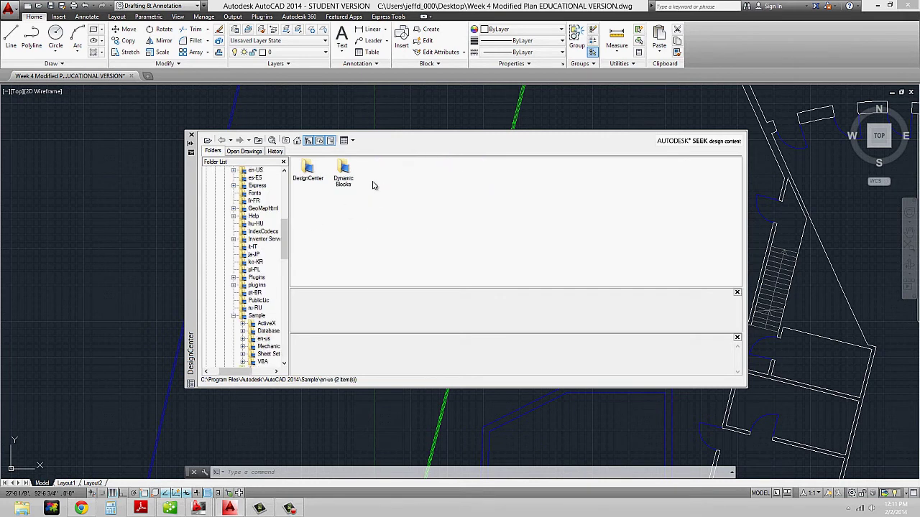
double_click(308, 169)
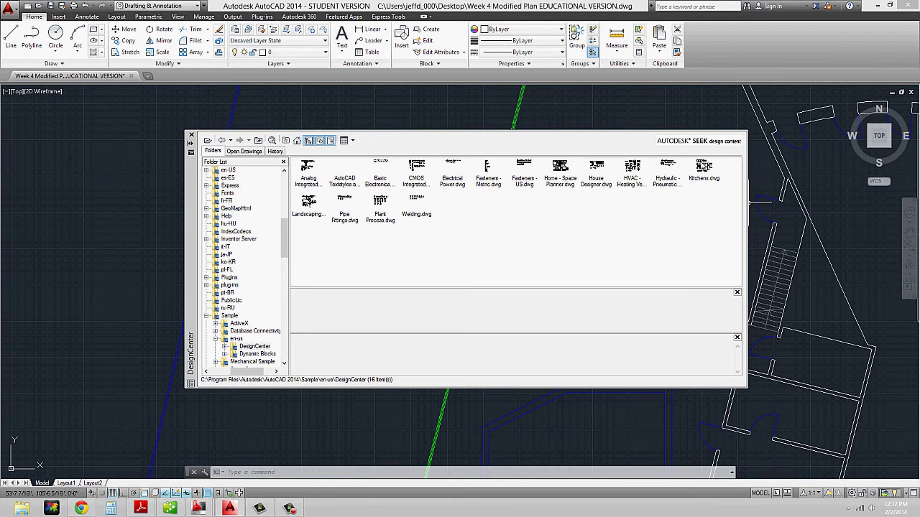
Step: Open the blocks of Kitchens.dwg and narrow the DesignCenter palette to expose empty drawing space
double_click(703, 170)
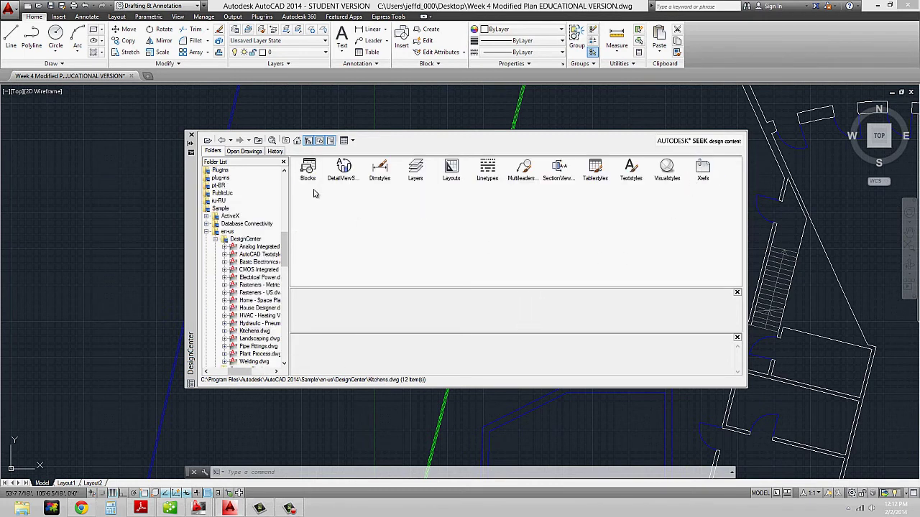
double_click(313, 173)
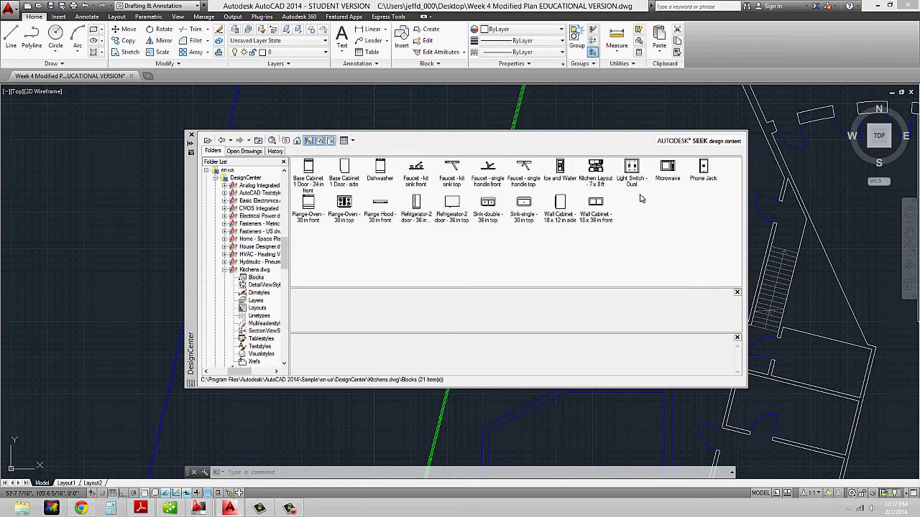
drag(744, 232, 506, 227)
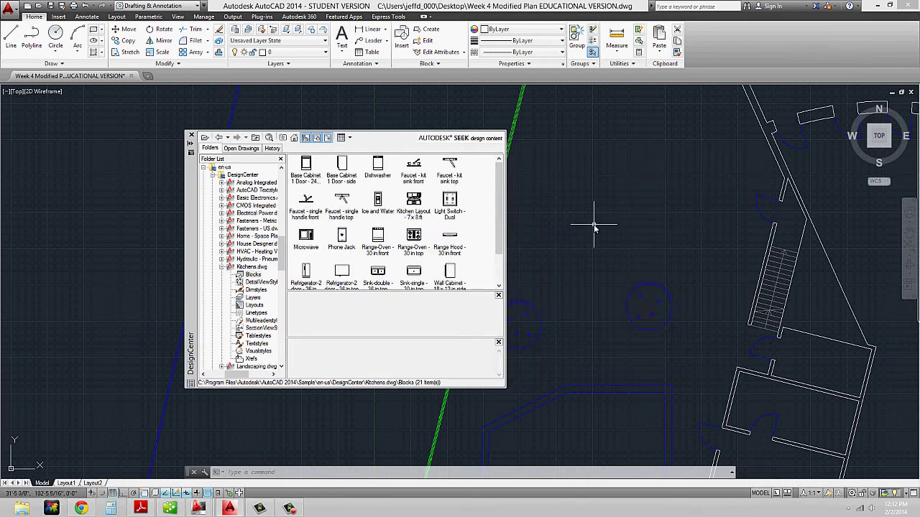
scroll(580, 227, down, 2)
mouse_move(573, 227)
middle_down()
mouse_move(702, 213)
mouse_move(634, 244)
mouse_move(688, 235)
middle_up()
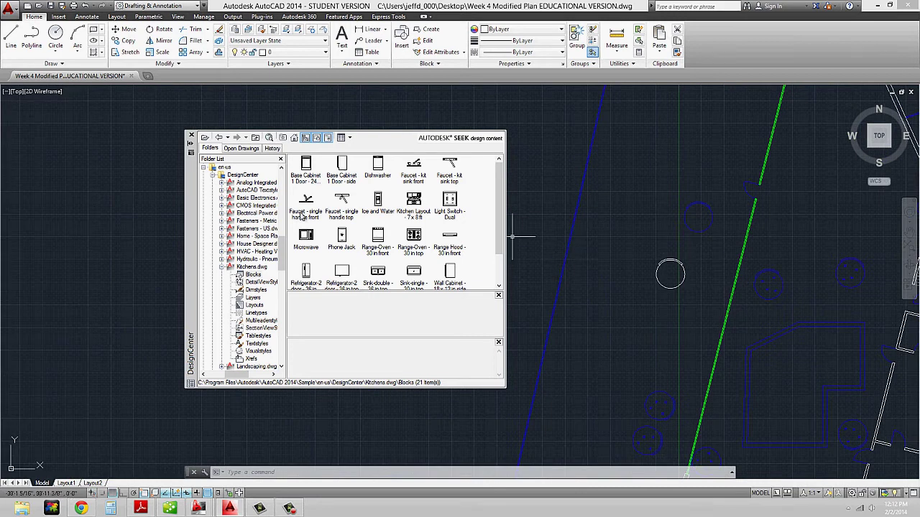
Step: Preview the double and single sink blocks and place Sink-single - 30 in top between the palette and the chairs
mouse_move(499, 229)
mouse_down()
mouse_move(497, 256)
mouse_move(498, 225)
mouse_up()
click(377, 264)
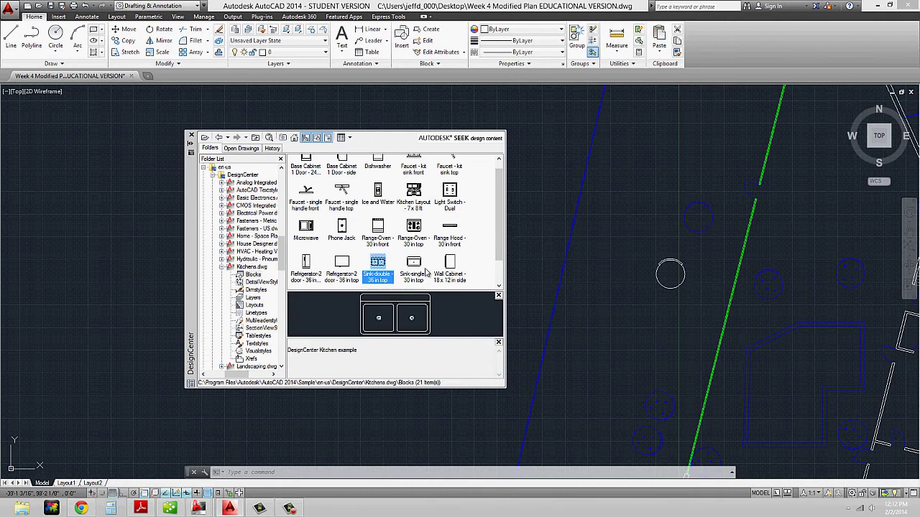
click(422, 268)
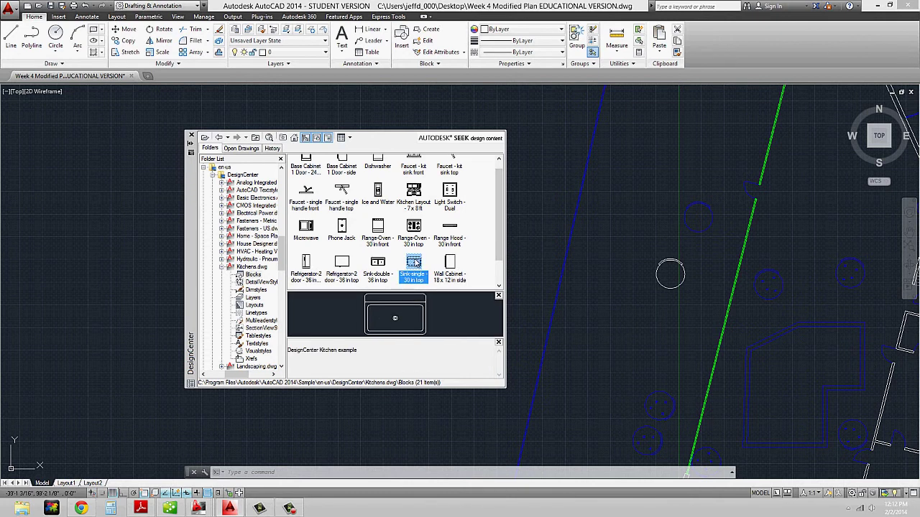
mouse_move(443, 263)
mouse_down()
mouse_move(585, 221)
mouse_move(635, 224)
mouse_up()
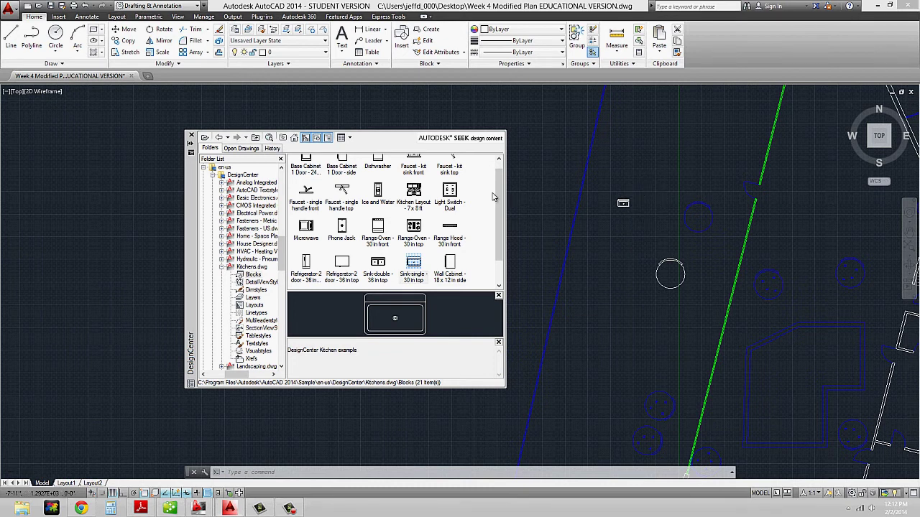
scroll(641, 191, up, 2)
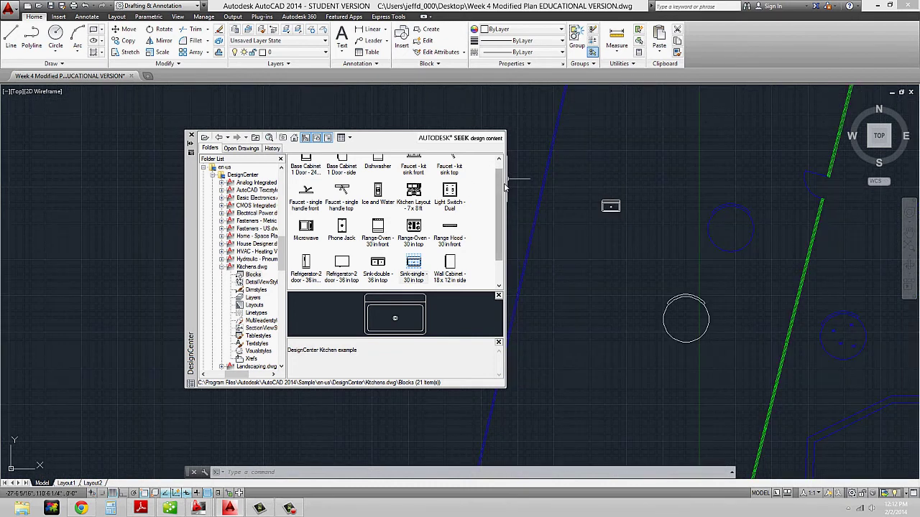
Step: Narrow the DesignCenter palette further and move the placed sink to the a-plan-fixt layer
drag(506, 184, 445, 183)
scroll(643, 208, up, 2)
click(655, 243)
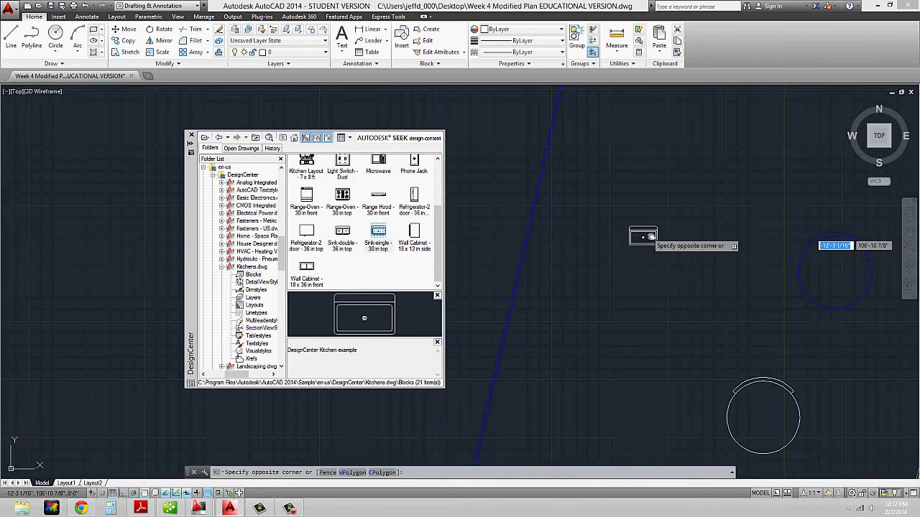
click(622, 206)
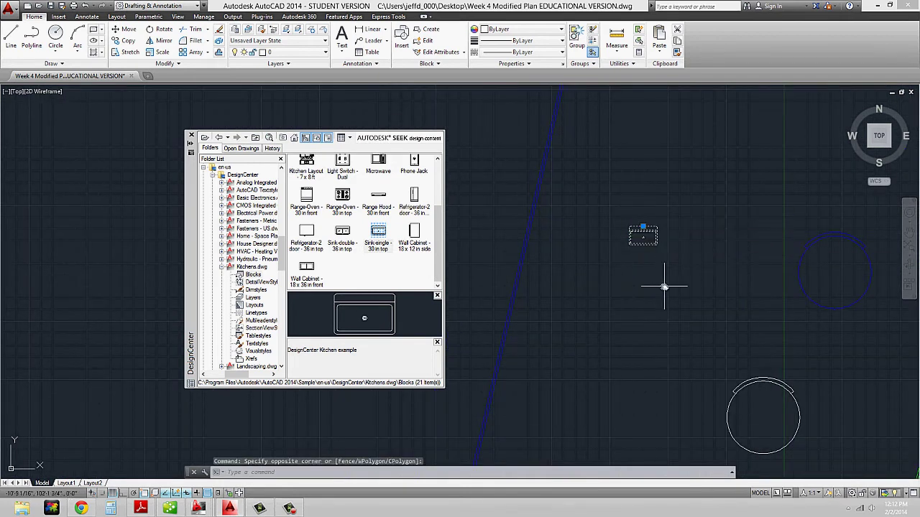
click(317, 53)
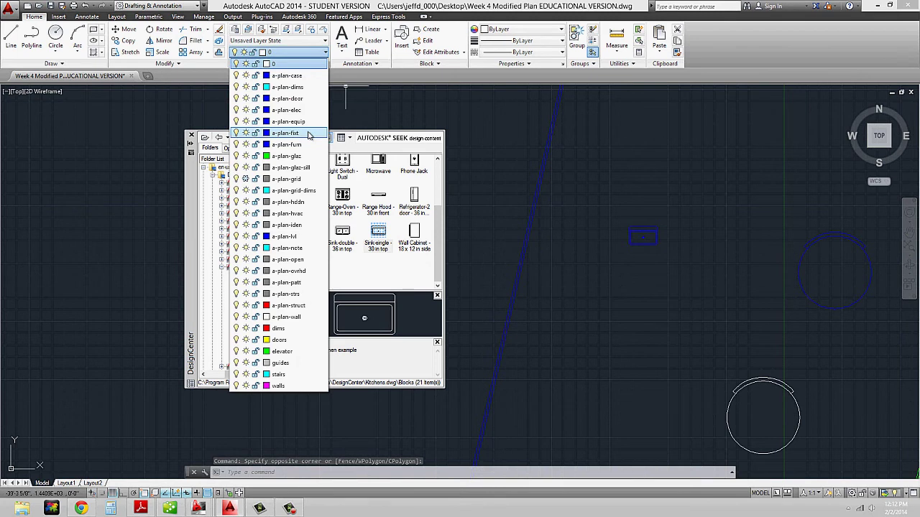
click(309, 134)
key(Escape)
scroll(667, 237, up, 2)
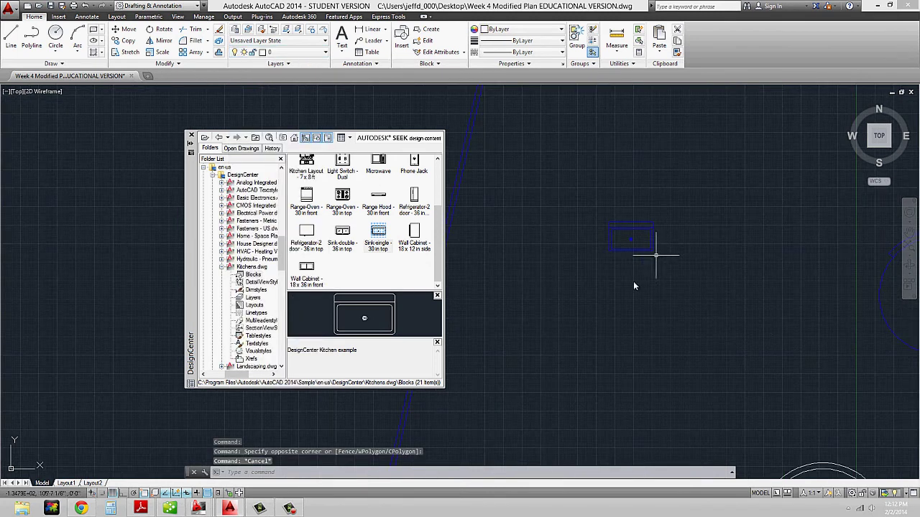
Step: Shrink the DesignCenter palette's width once more and close it
scroll(635, 231, down, 2)
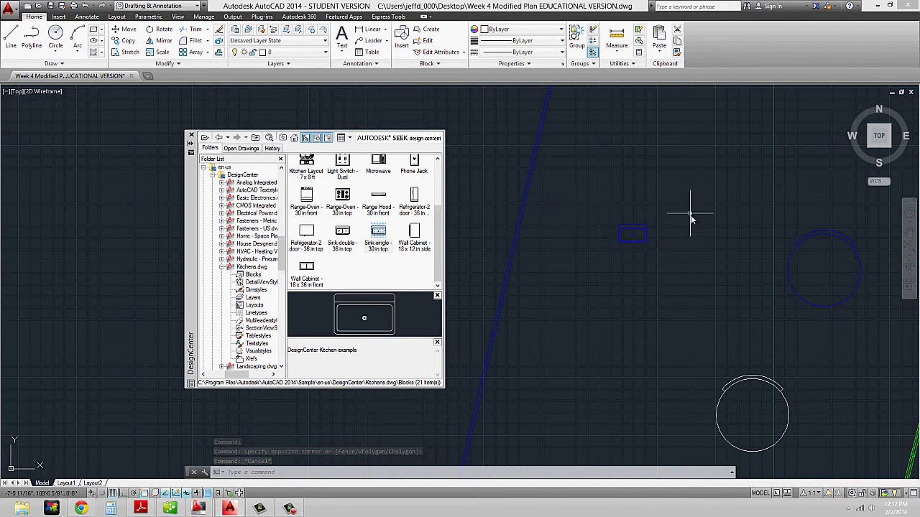
scroll(696, 213, down, 2)
middle_drag(672, 214, 613, 216)
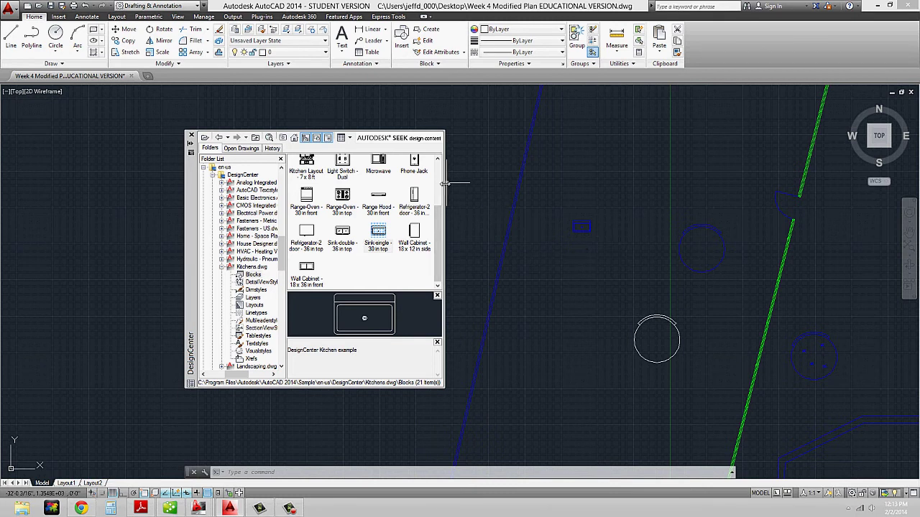
drag(446, 184, 411, 185)
scroll(548, 226, down, 2)
scroll(583, 222, up, 1)
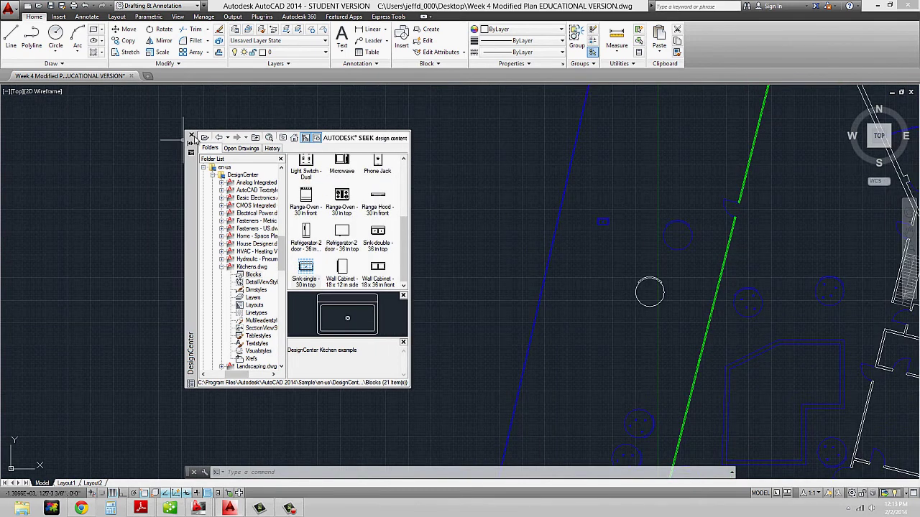
click(192, 135)
Step: Erase the single sink block from the drawing
middle_drag(425, 214, 236, 193)
click(429, 217)
middle_drag(414, 208, 406, 189)
click(406, 189)
text(e)
key(Return)
Step: Erase the exploded circular chair and the inserted circular chair block
click(458, 274)
click(442, 260)
text(e)
key(Return)
scroll(532, 303, up, 2)
click(440, 245)
click(354, 203)
text(e)
key(Return)
middle_drag(550, 313, 312, 158)
scroll(352, 176, down, 2)
middle_drag(366, 202, 370, 203)
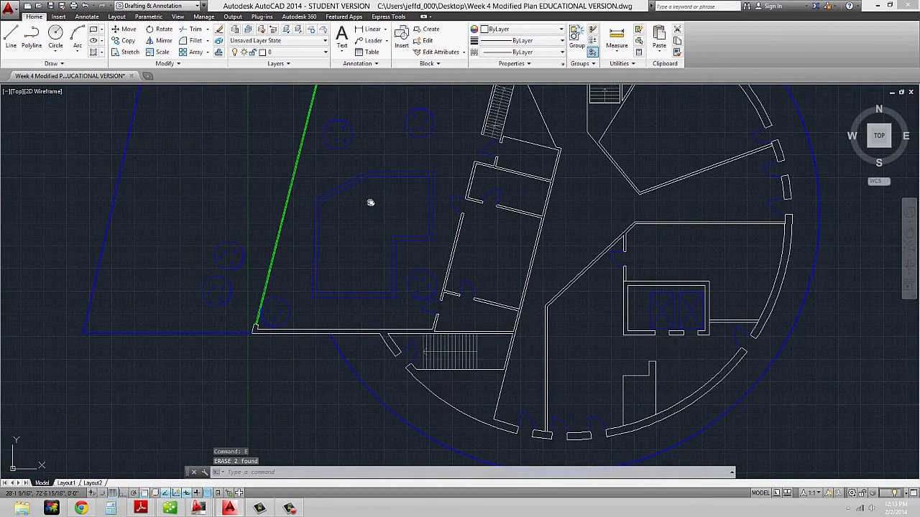
scroll(370, 202, up, 2)
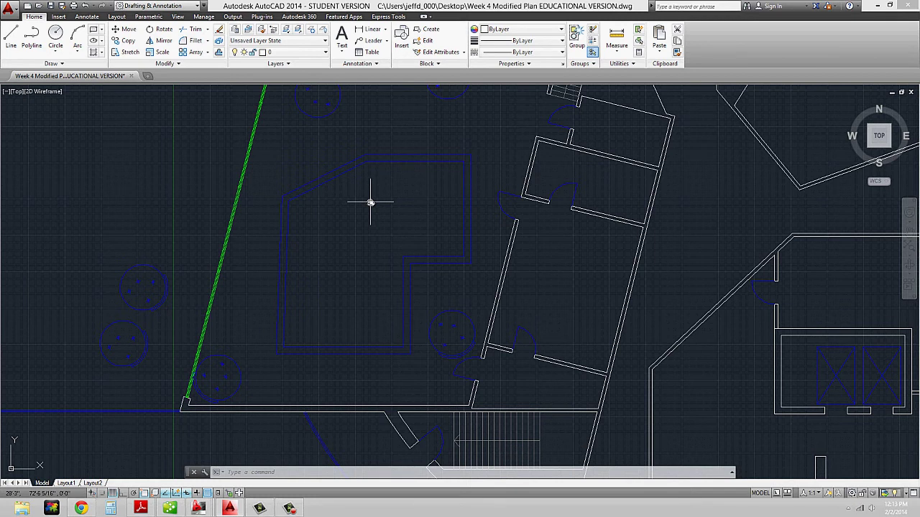
Step: Hatch the area inside the L-shaped double outline with the ANSI31 pattern by selecting its boundary objects
text(HATCH)
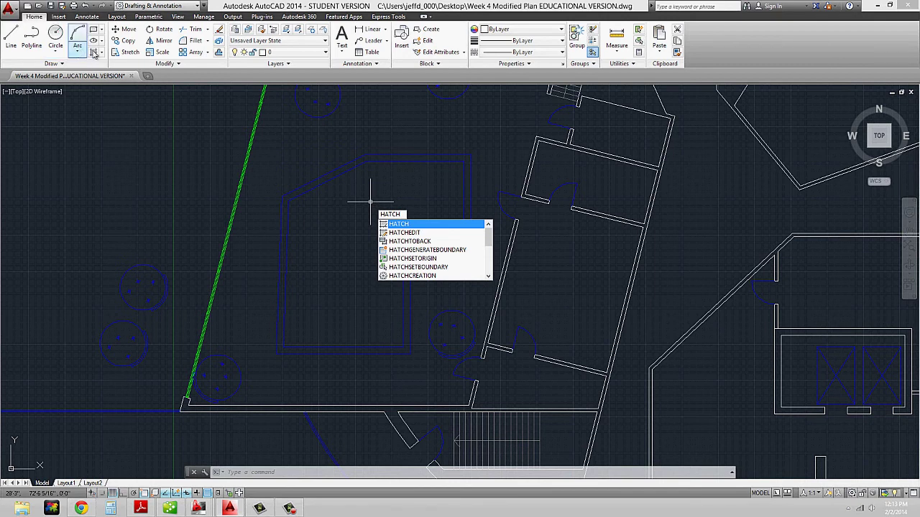
key(Return)
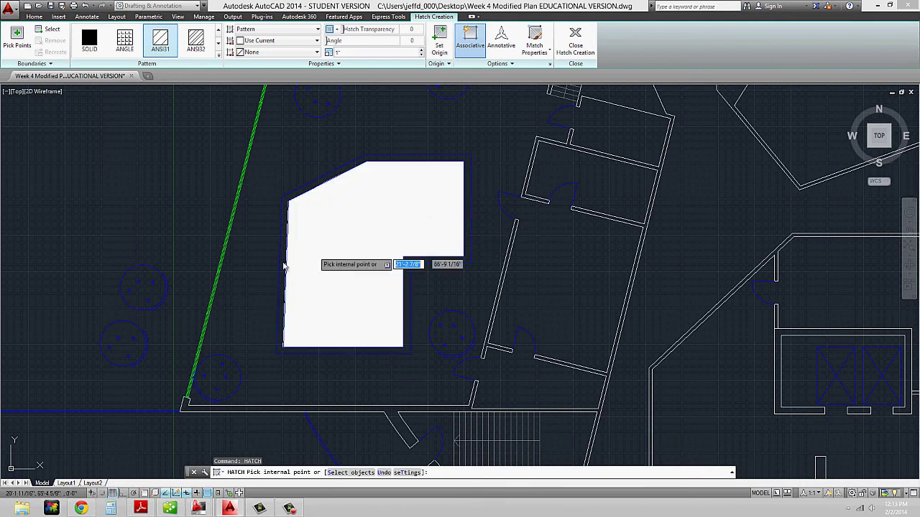
click(400, 226)
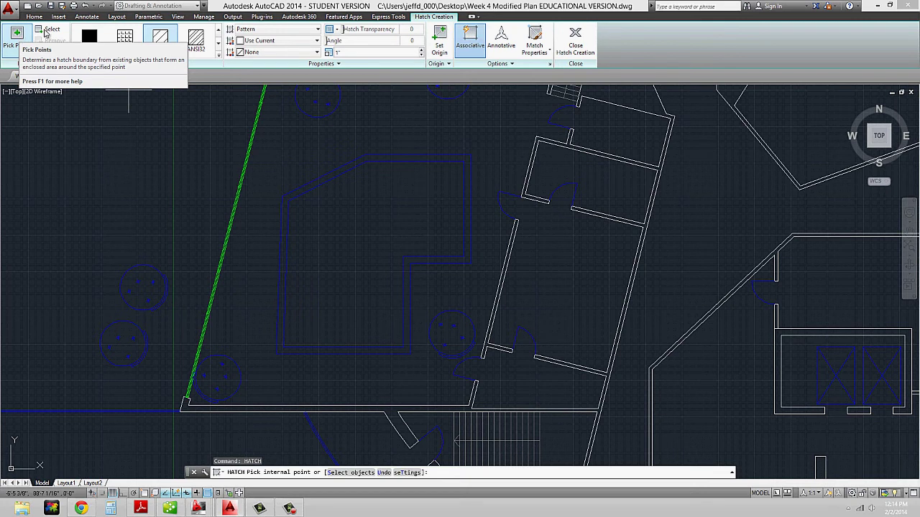
click(52, 30)
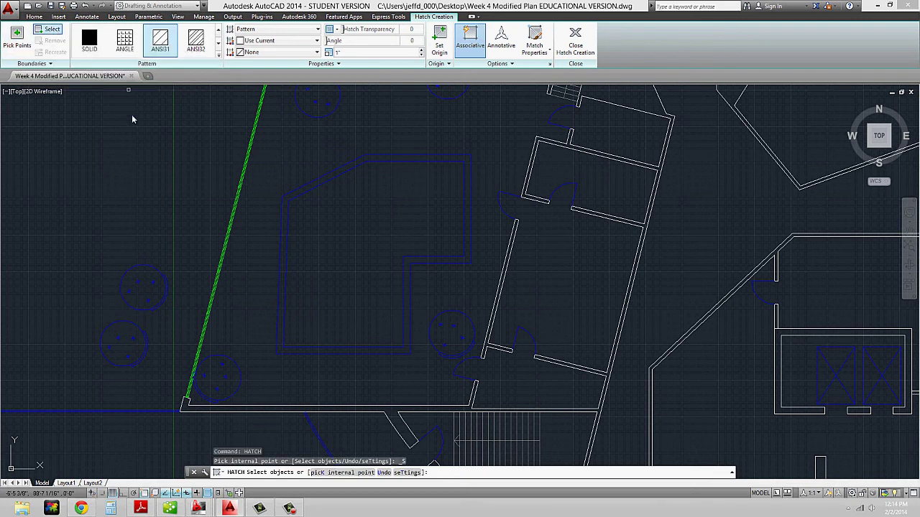
click(401, 163)
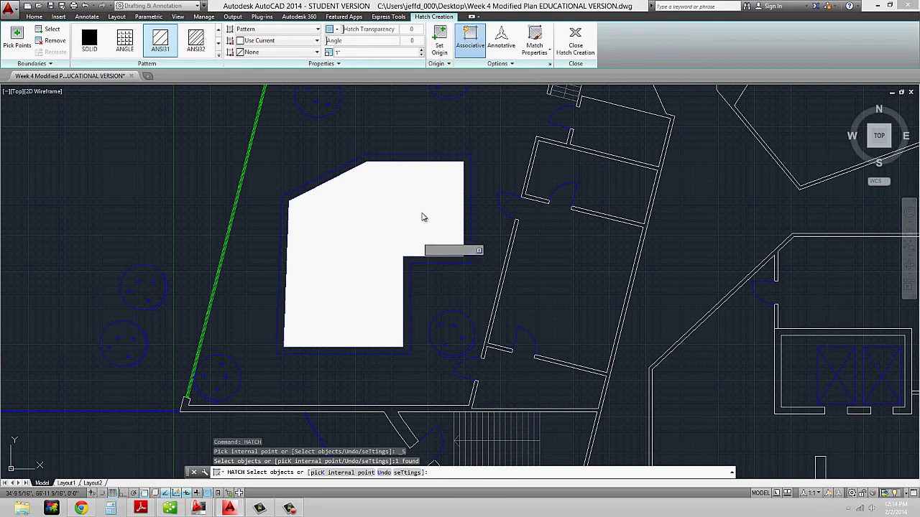
click(369, 231)
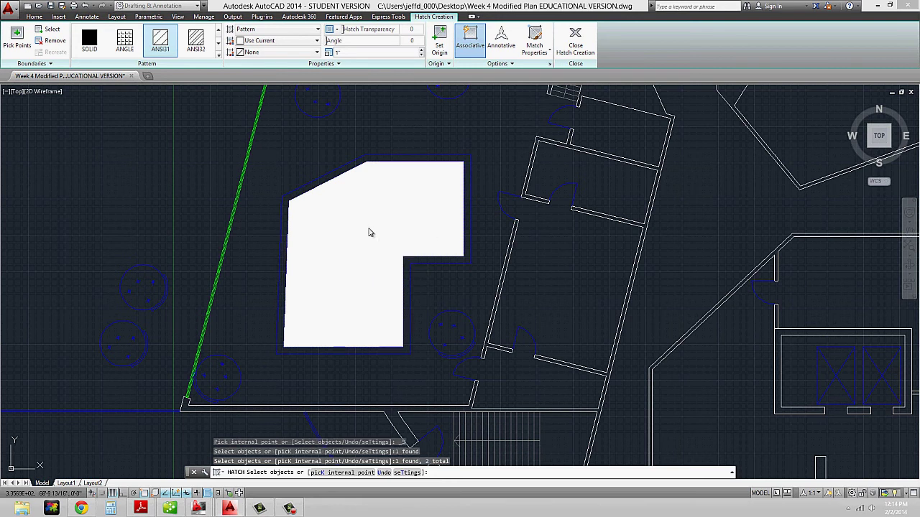
key(Return)
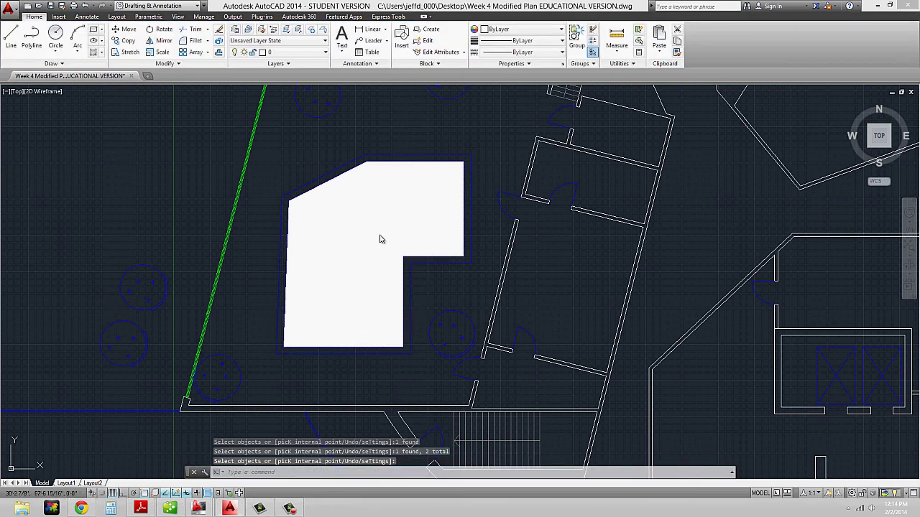
Step: Check the line spacing of the new hatch up close and select the hatch for editing
scroll(320, 183, up, 5)
scroll(424, 238, up, 6)
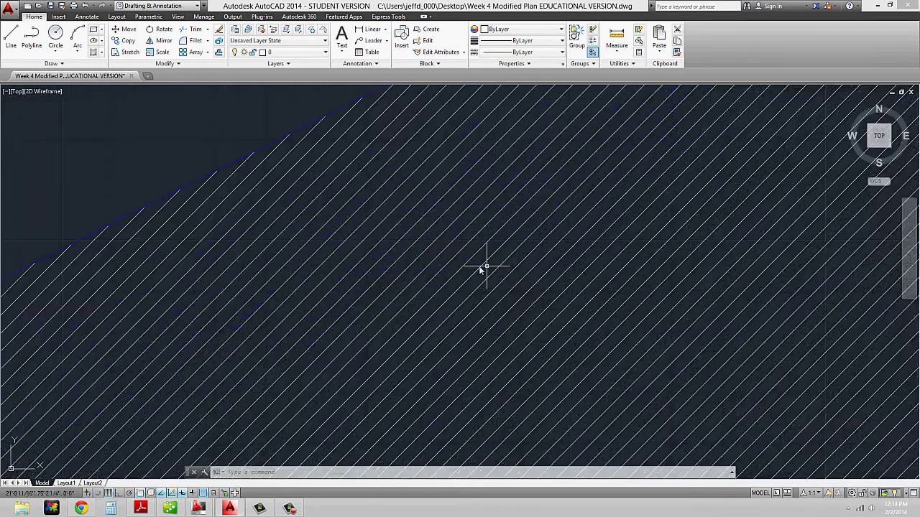
scroll(586, 224, down, 5)
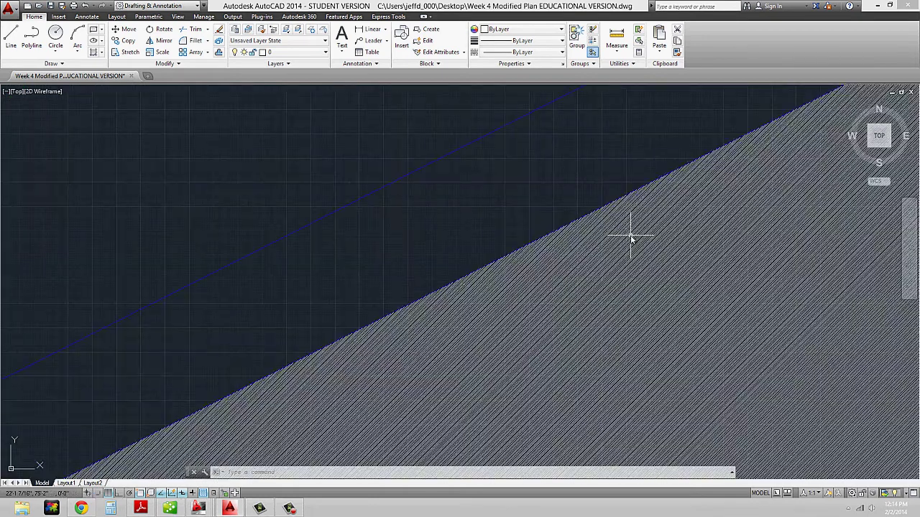
scroll(384, 204, down, 6)
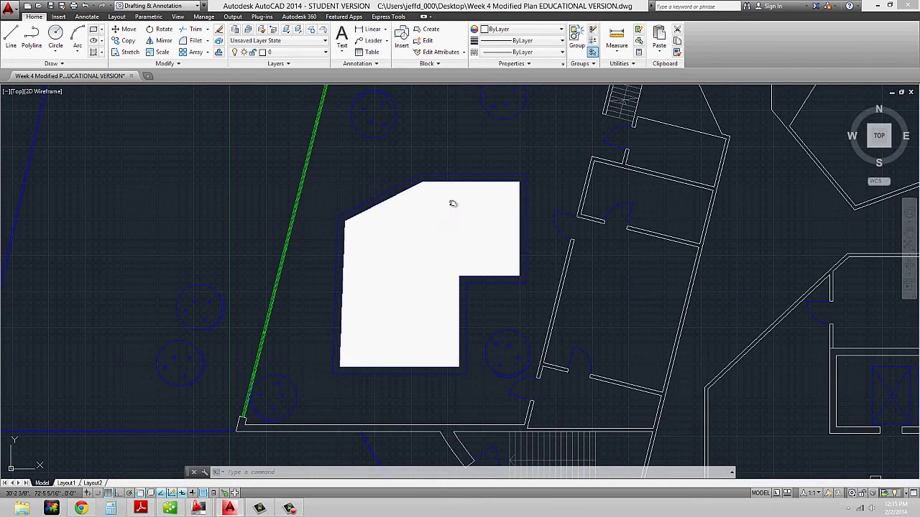
click(474, 240)
click(460, 250)
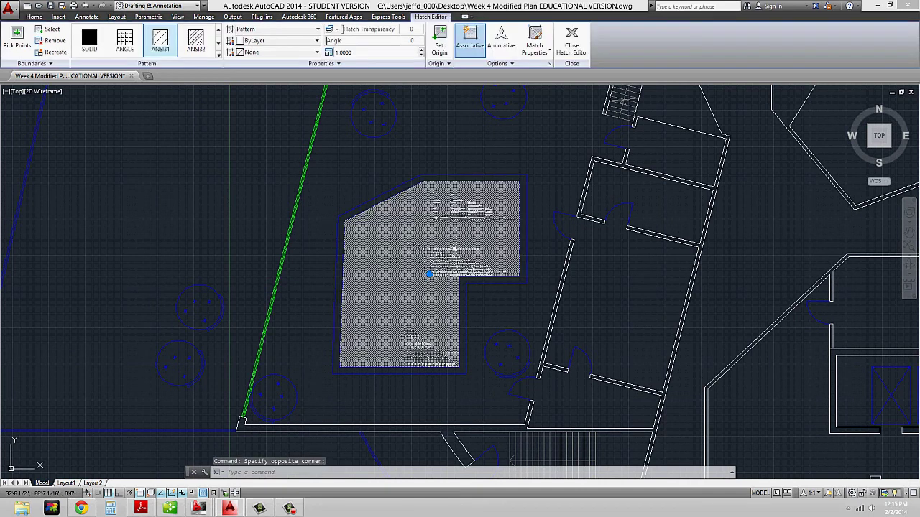
Step: Browse the hatch pattern library, previewing patterns such as ANGLE, ANSI32 and AR-CONC, and keep ANSI31 on the selected hatch
click(124, 43)
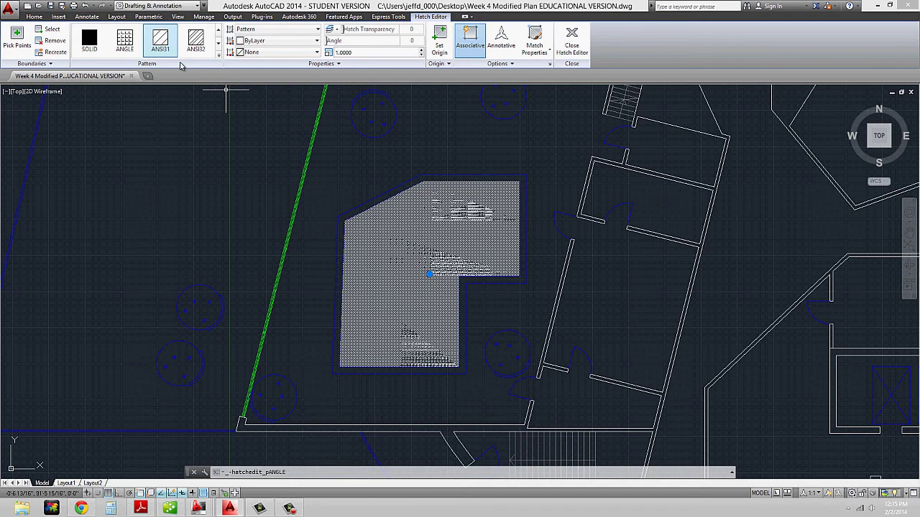
click(195, 40)
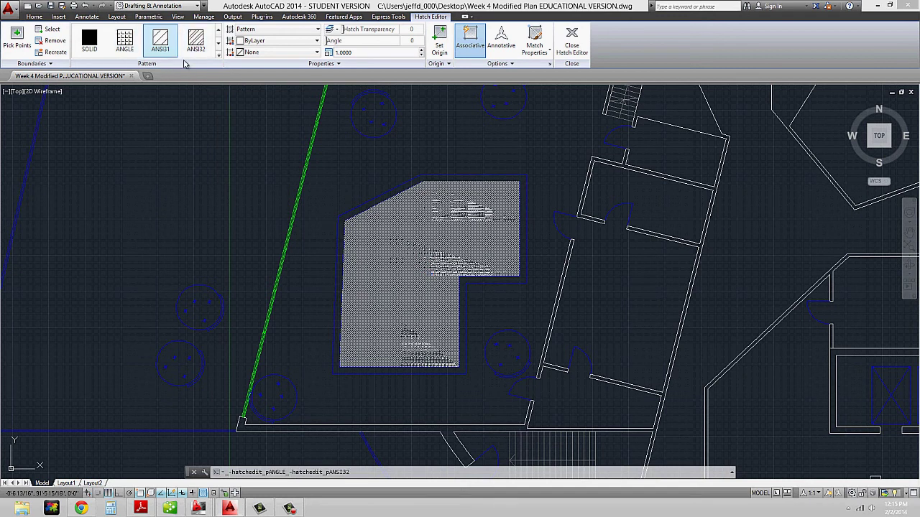
click(218, 54)
mouse_move(219, 56)
mouse_down()
mouse_move(221, 155)
mouse_move(219, 36)
mouse_up()
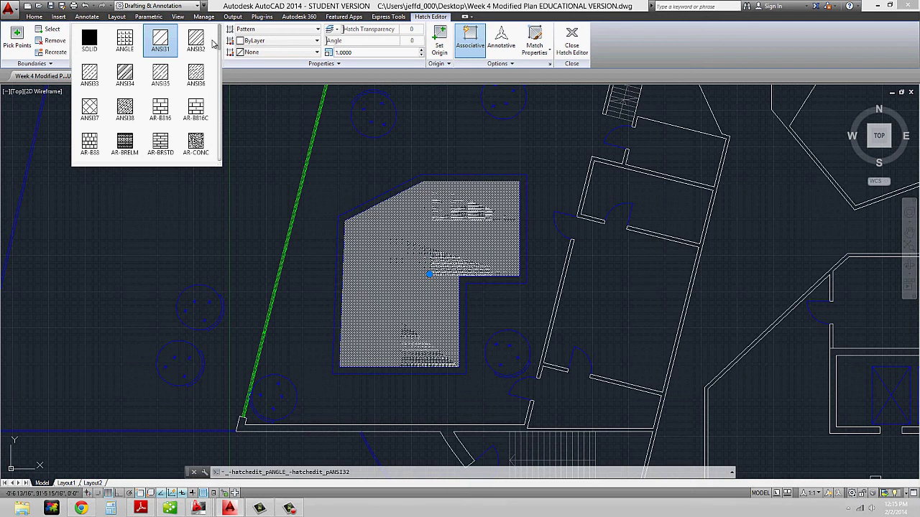
scroll(216, 44, down, 1)
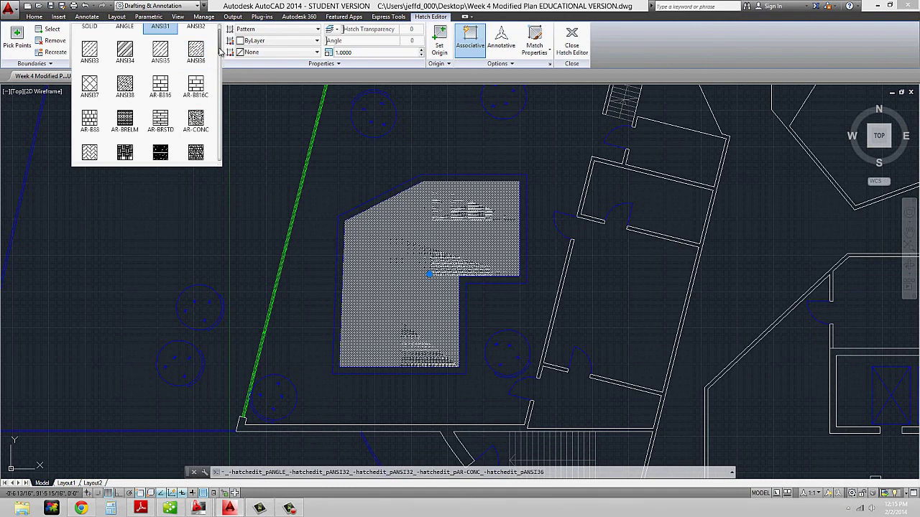
scroll(220, 51, down, 2)
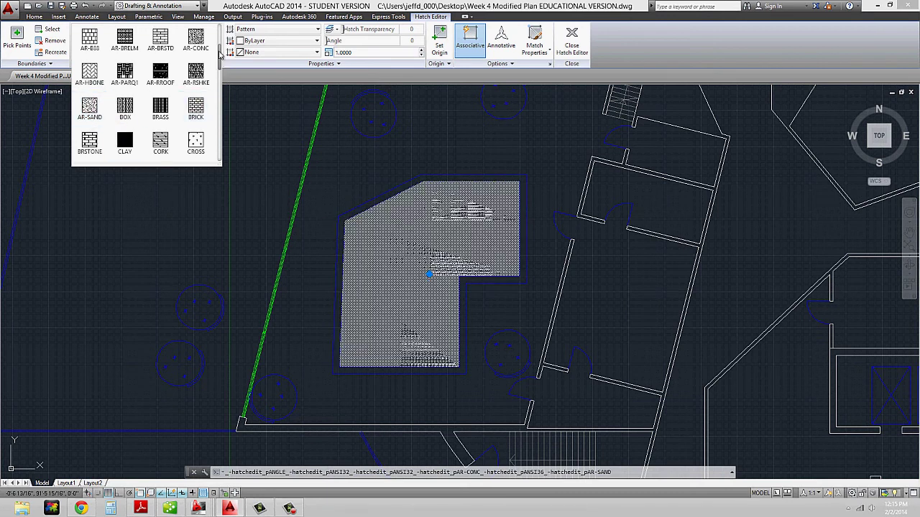
scroll(220, 55, up, 4)
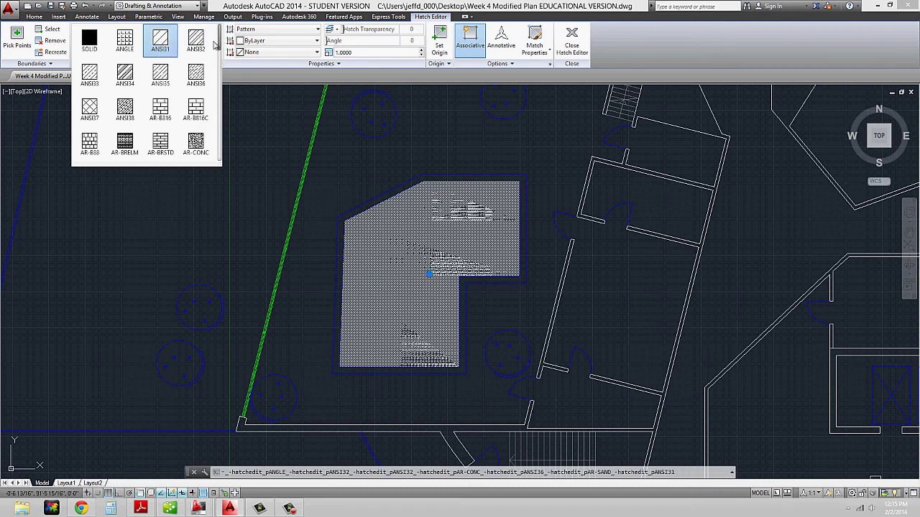
click(161, 40)
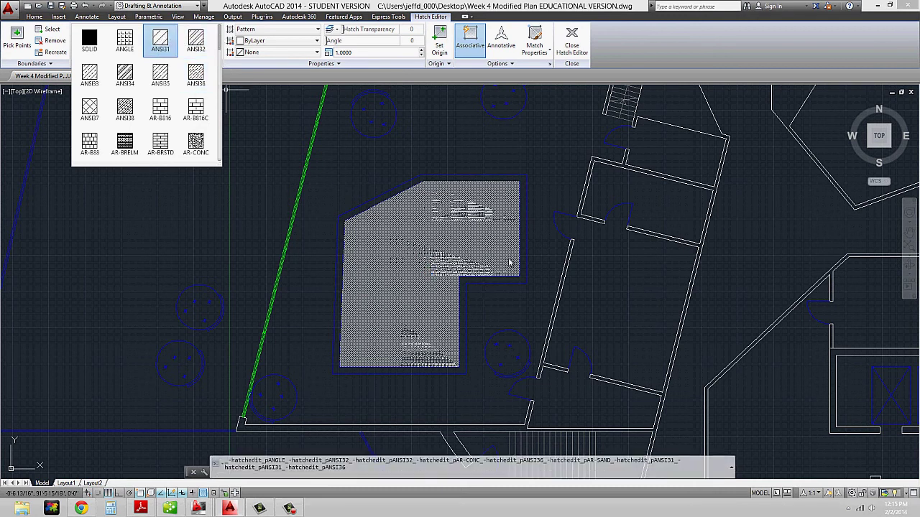
scroll(213, 163, down, 10)
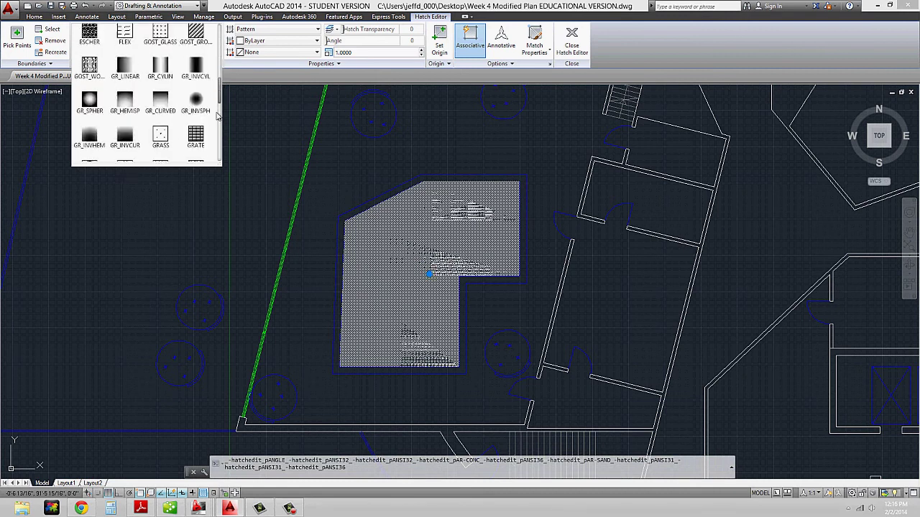
scroll(212, 163, up, 10)
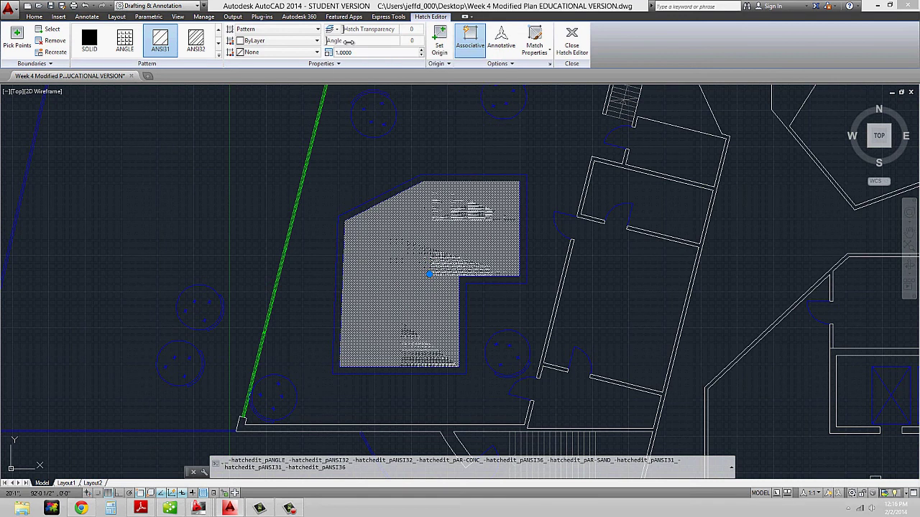
Step: Rotate the selected hatch pattern to an angle of 260 degrees
drag(332, 41, 375, 43)
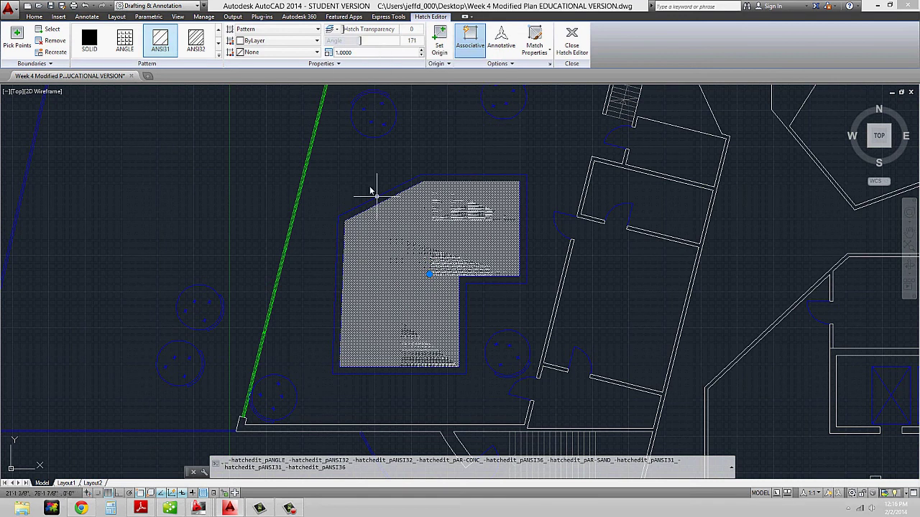
scroll(431, 216, up, 8)
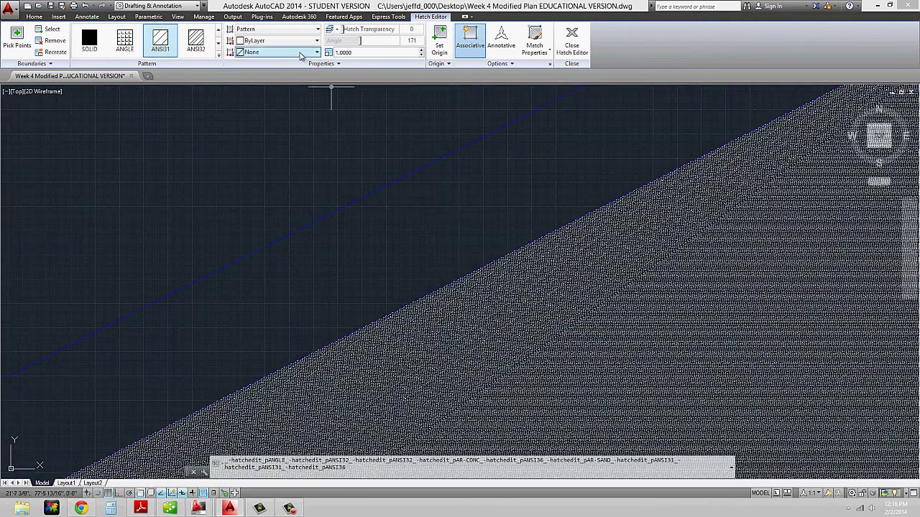
drag(342, 40, 380, 44)
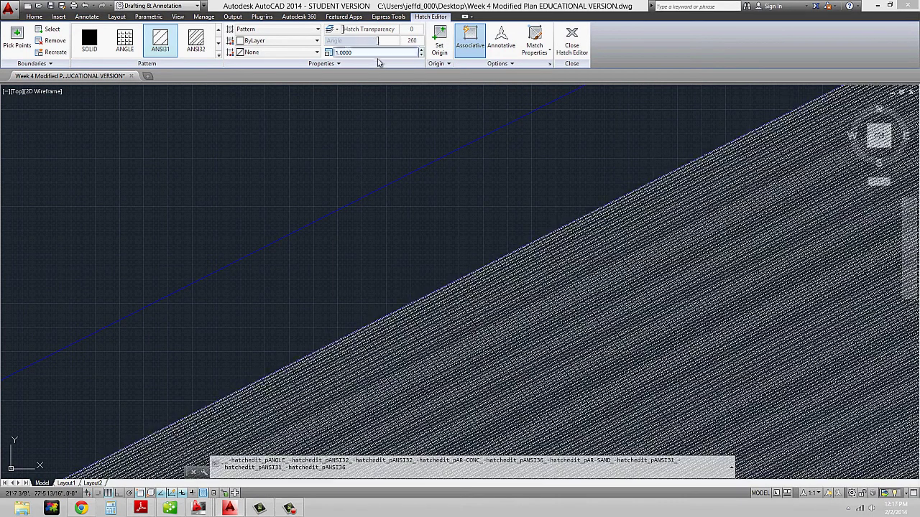
Step: Set the selected hatch's pattern scale to 25
click(366, 53)
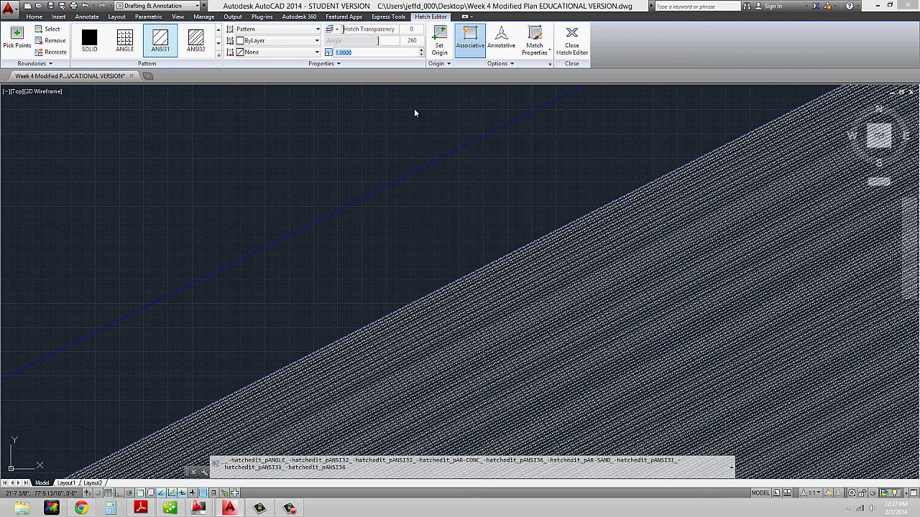
text(25)
key(Return)
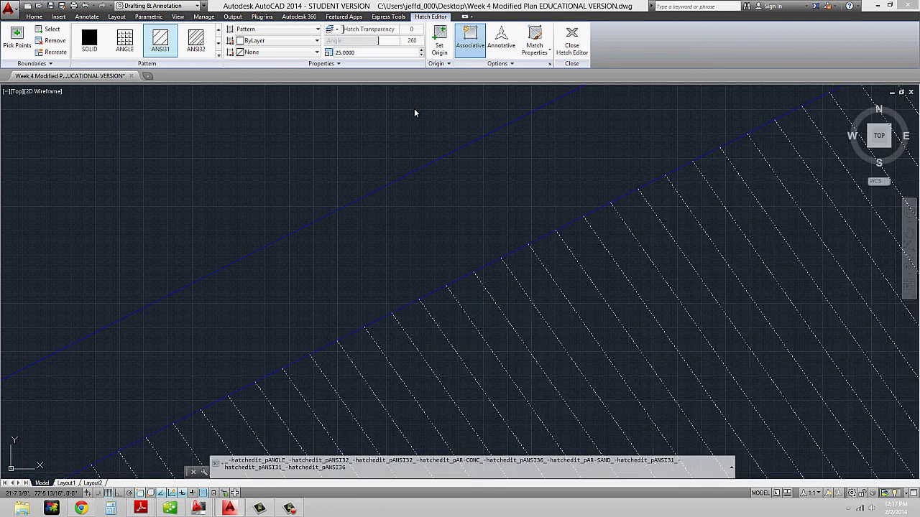
Step: Increase the hatch pattern scale to 50 for wider line spacing across the L-shaped area
middle_drag(455, 138, 496, 178)
scroll(355, 151, down, 2)
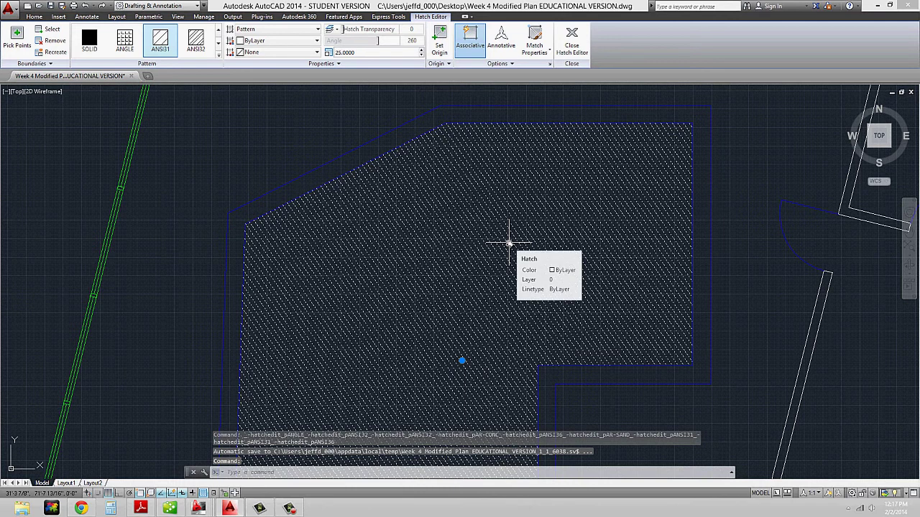
scroll(510, 243, down, 2)
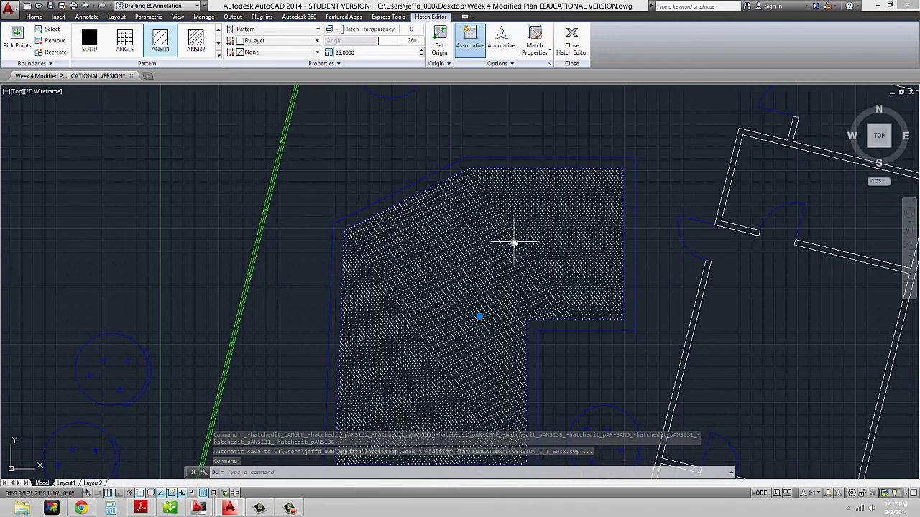
scroll(536, 248, down, 2)
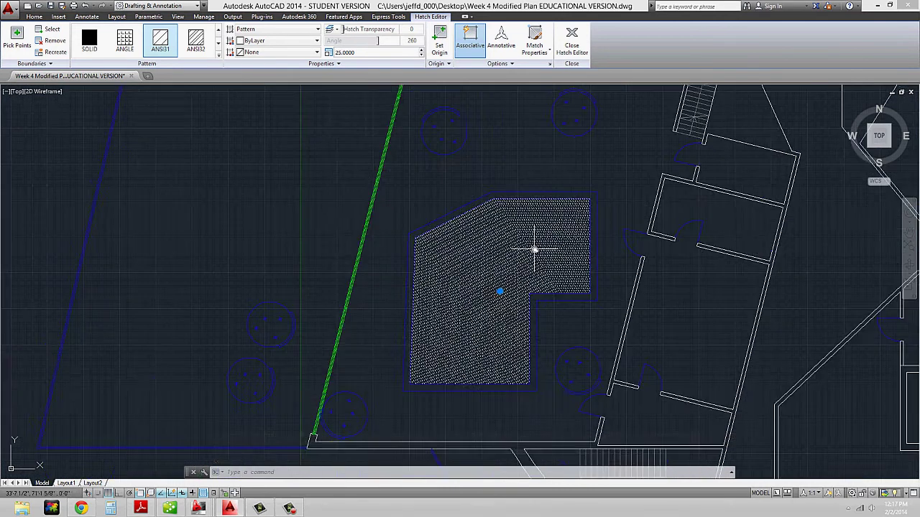
middle_drag(536, 249, 482, 249)
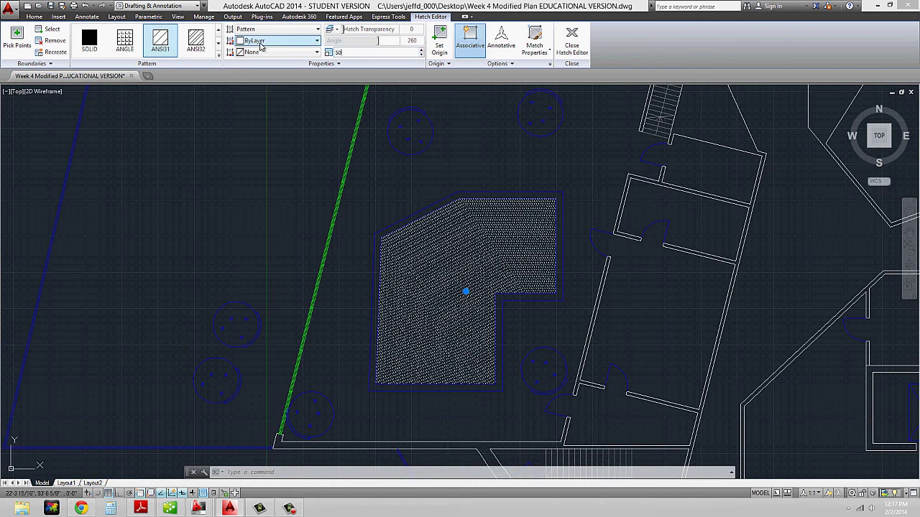
key(Return)
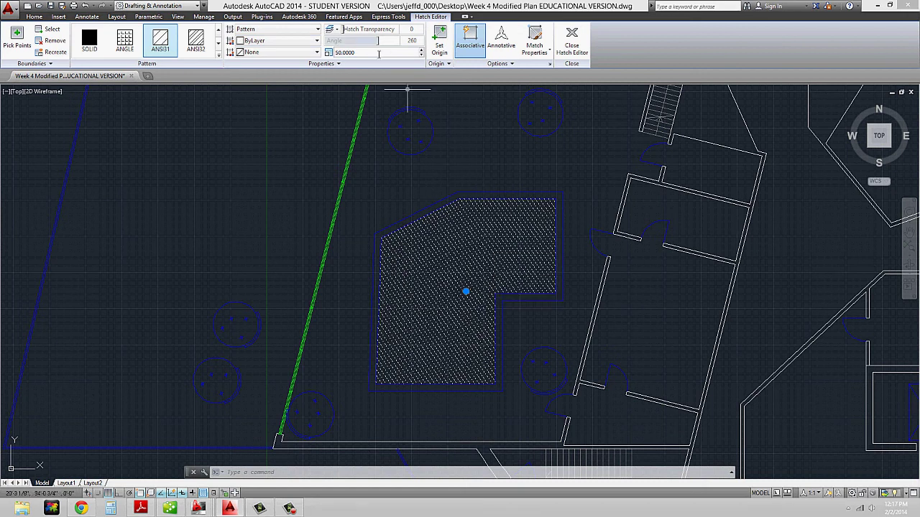
Step: Set the hatch origin at the upper-right corner of the inner outline without storing it as the default origin
scroll(486, 264, up, 2)
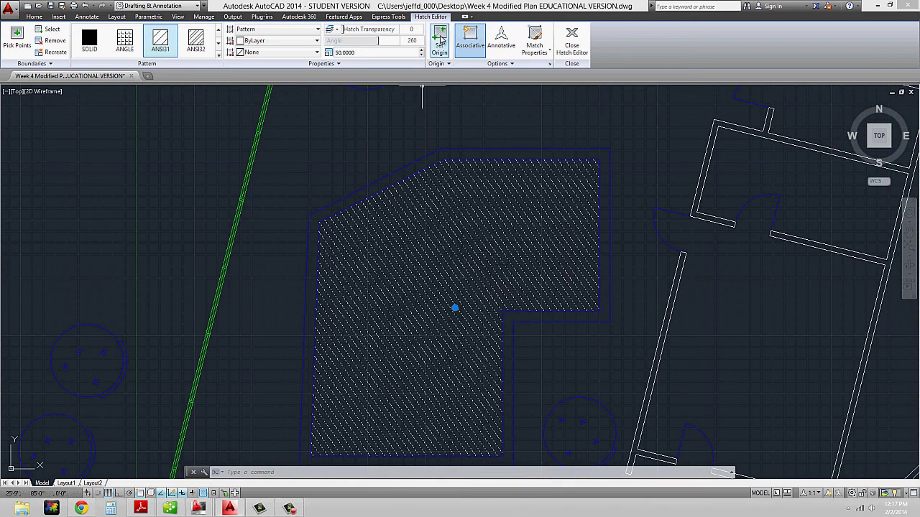
click(439, 44)
scroll(606, 162, up, 3)
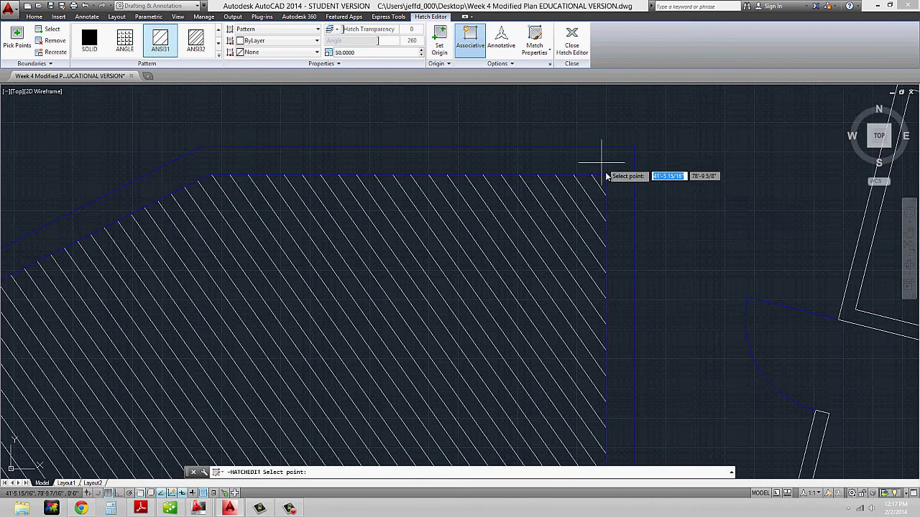
click(605, 174)
key(Return)
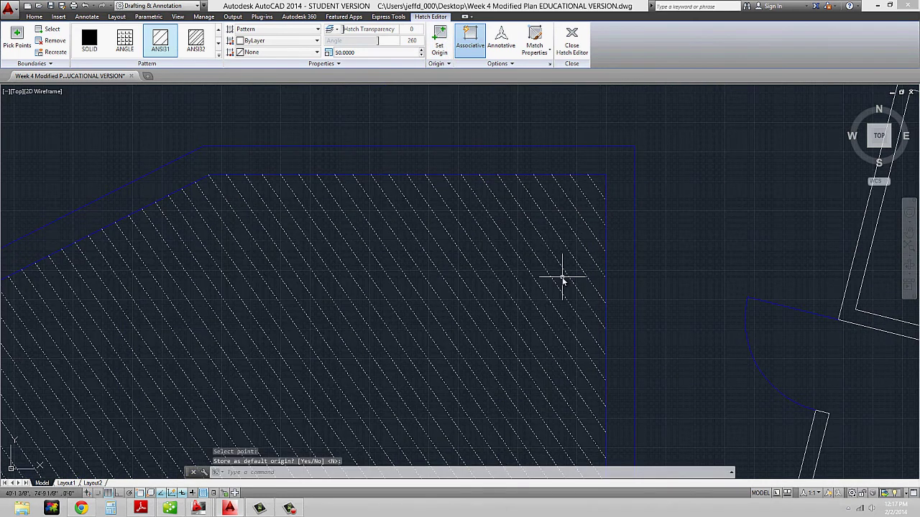
scroll(567, 271, down, 4)
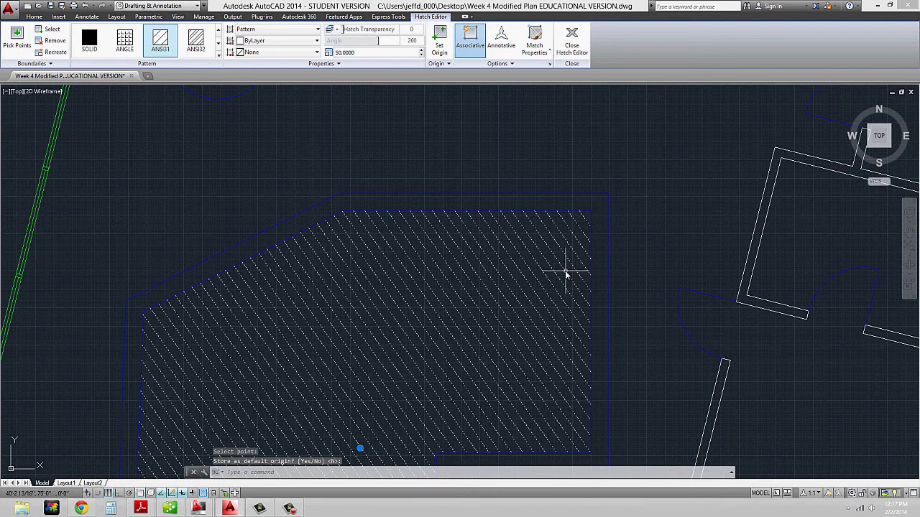
middle_drag(567, 267, 525, 212)
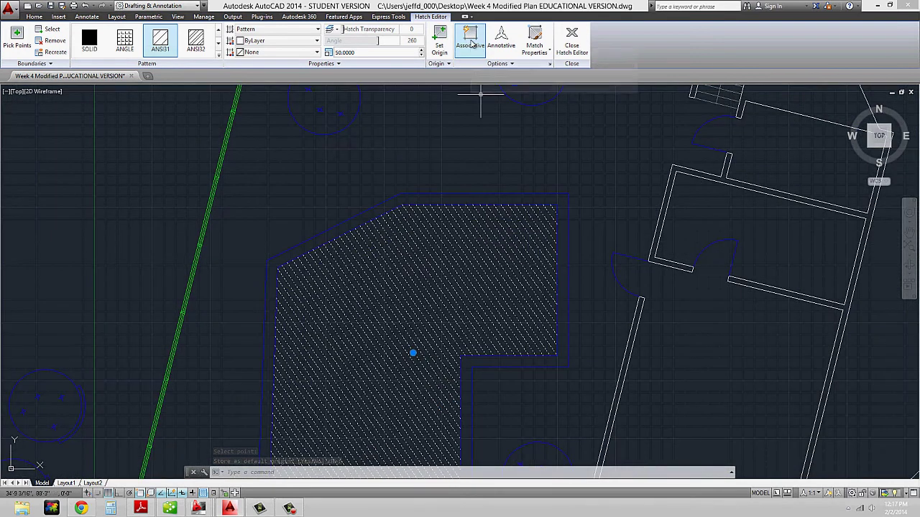
Step: Try stretching the inner outline's upper-right corner upward to test the associative hatch, and undo the stretch
click(557, 207)
click(557, 206)
click(556, 170)
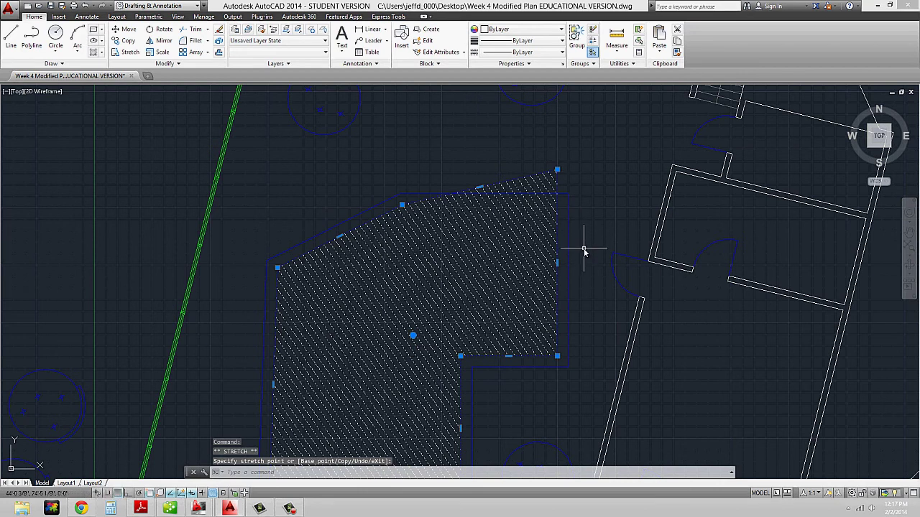
text(u)
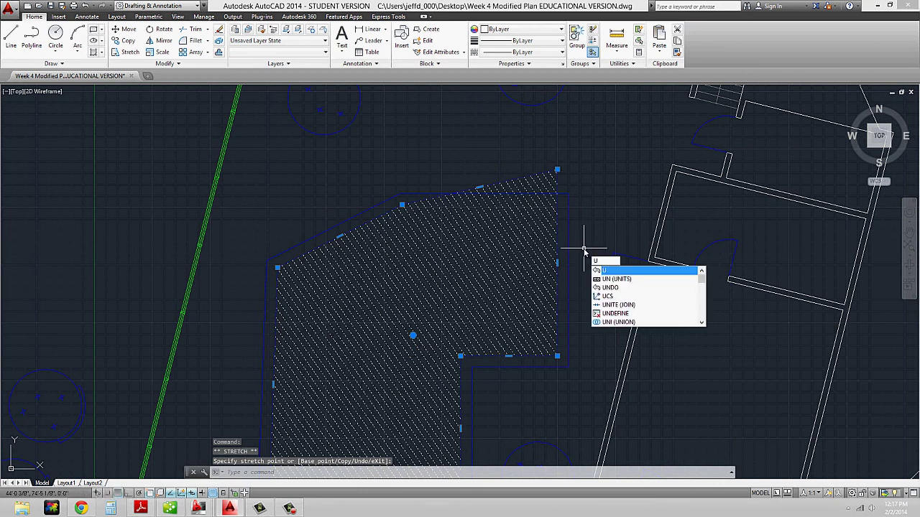
key(Return)
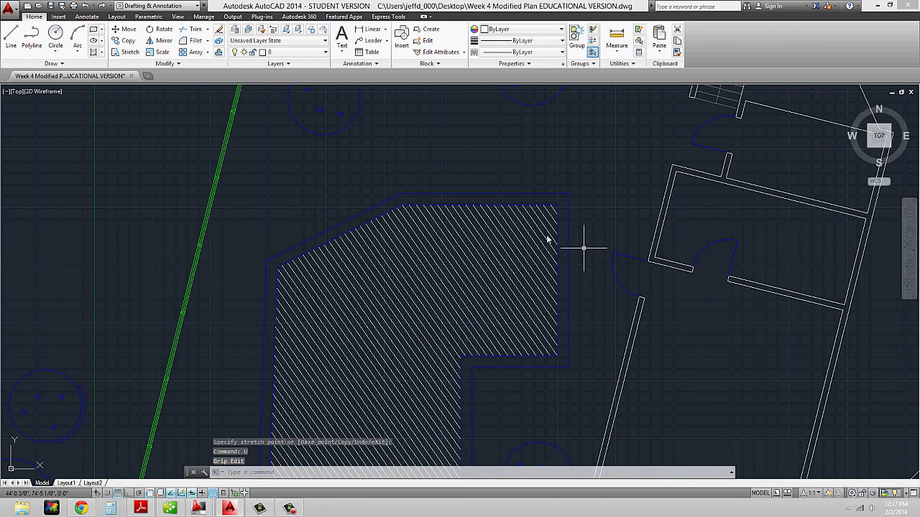
Step: Examine the Match Properties options for the selected hatch in the L-shaped area
click(482, 257)
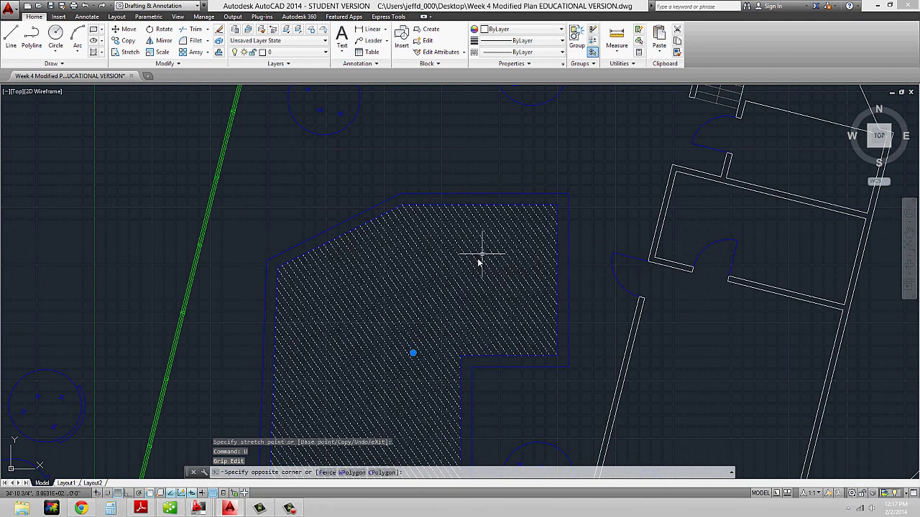
click(480, 253)
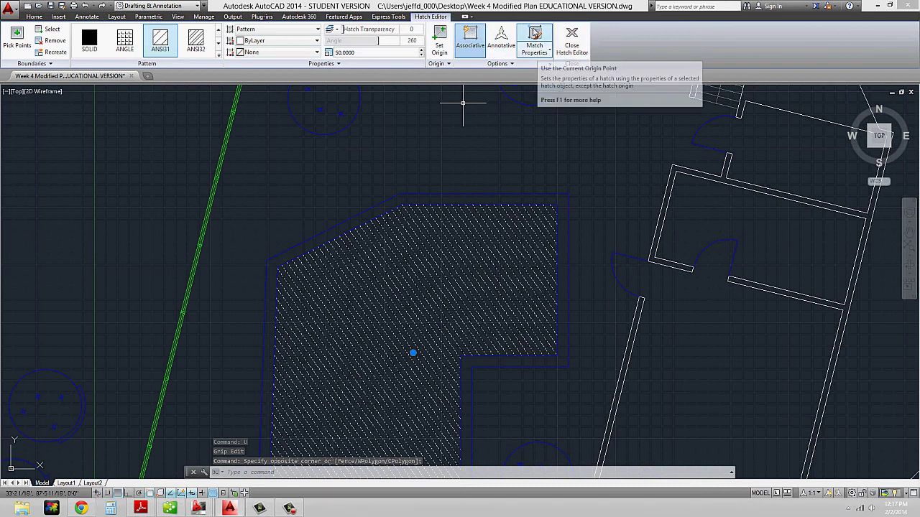
scroll(550, 179, down, 2)
key(Escape)
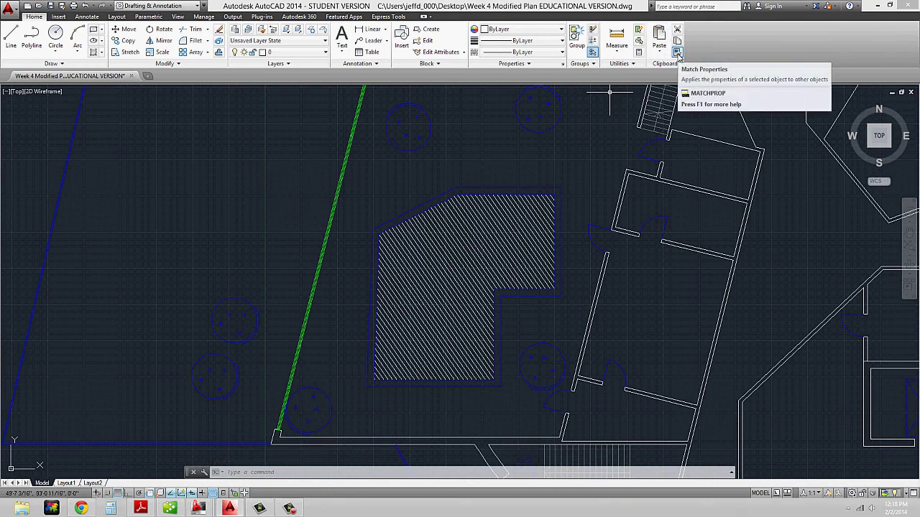
click(478, 249)
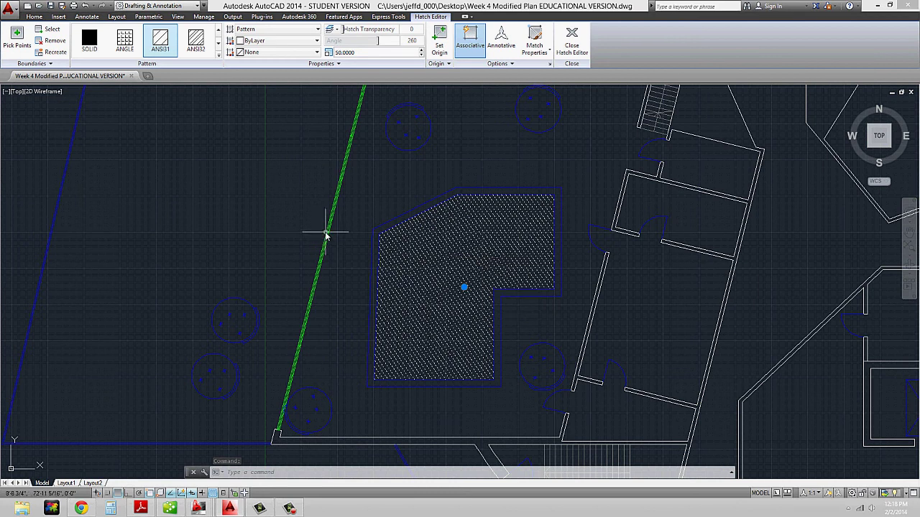
key(Escape)
key(Escape)
Step: Draw a small circle inside the upper part of the hatched L-shaped area
scroll(469, 253, up, 2)
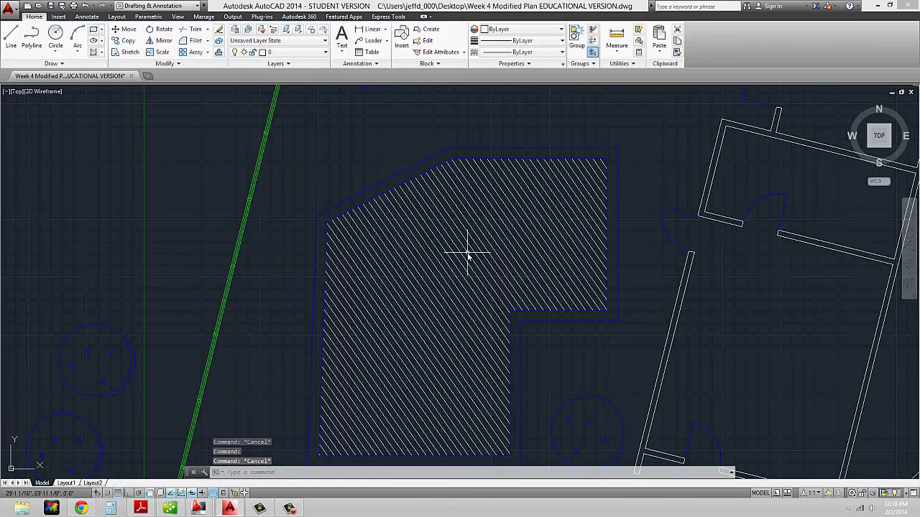
scroll(468, 257, up, 4)
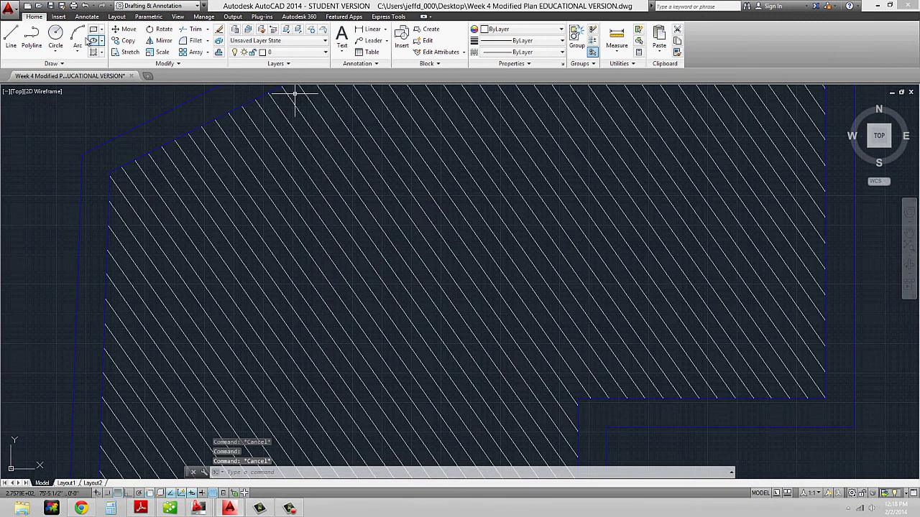
click(56, 34)
click(455, 163)
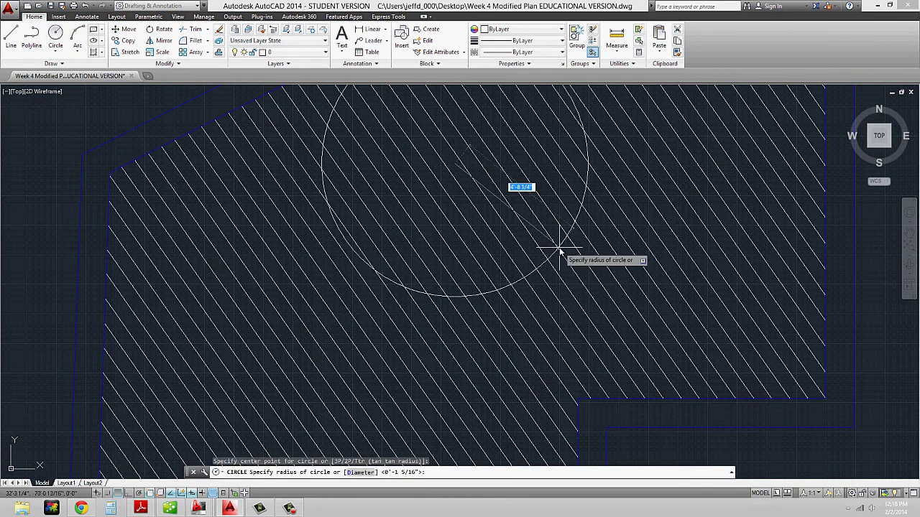
scroll(485, 208, up, 2)
click(484, 208)
scroll(485, 208, down, 4)
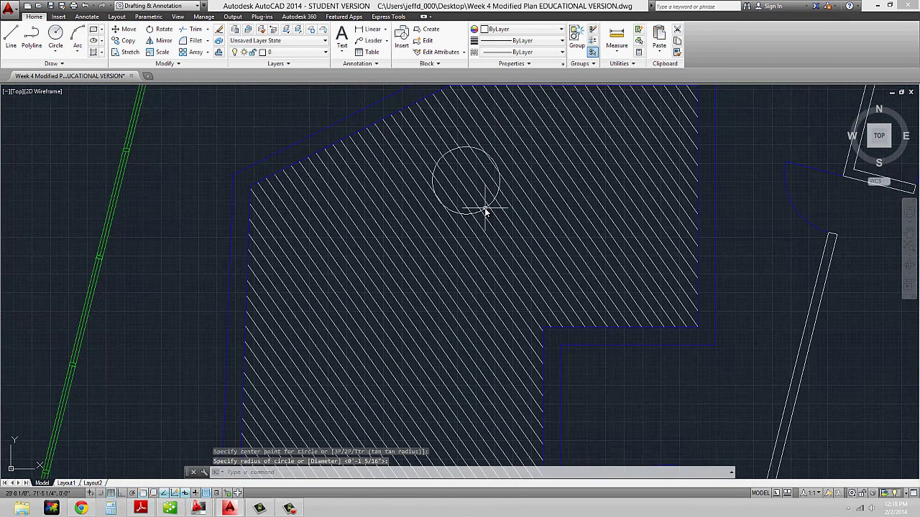
key(Escape)
Step: Match the circle's properties to the blue outer outline of the L-shaped area with MATCHPROP
text(ma)
key(Return)
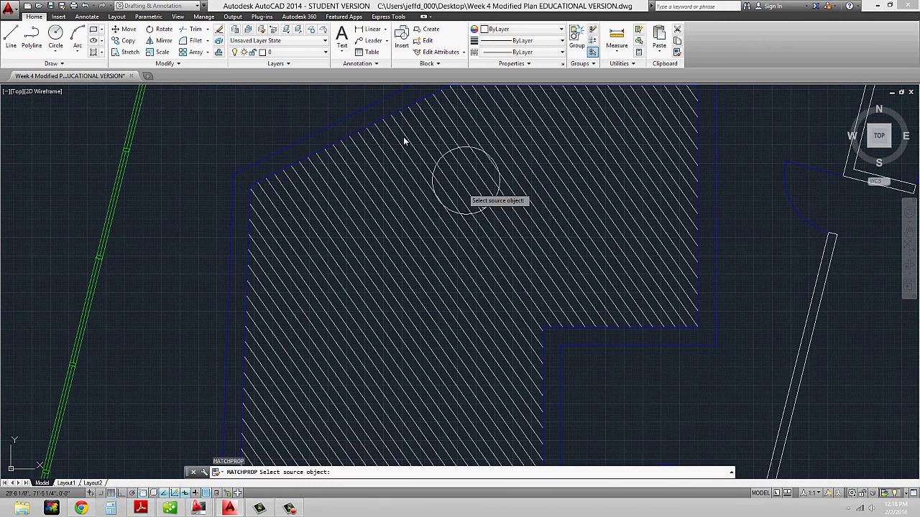
click(399, 96)
click(398, 94)
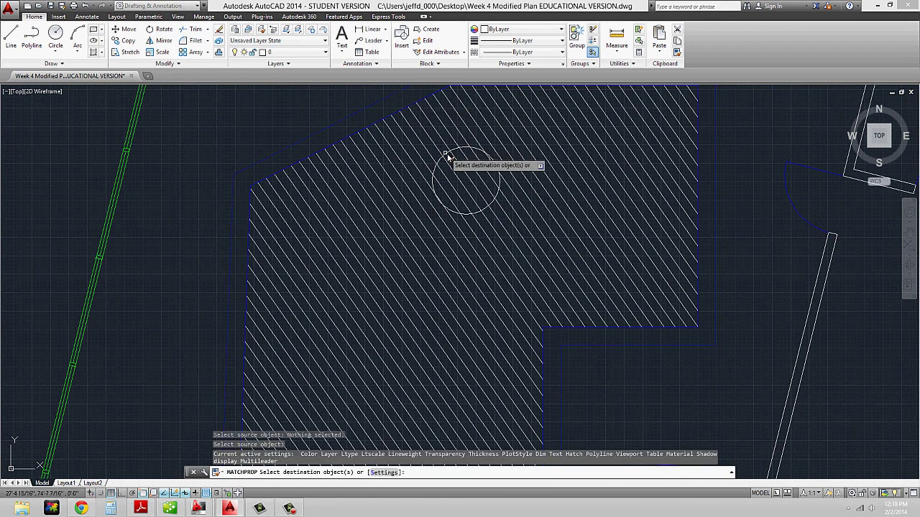
click(498, 172)
key(Escape)
Step: Add the circle as a boundary object of the L-shaped hatch to cut it out of the pattern
scroll(509, 170, down, 2)
click(527, 156)
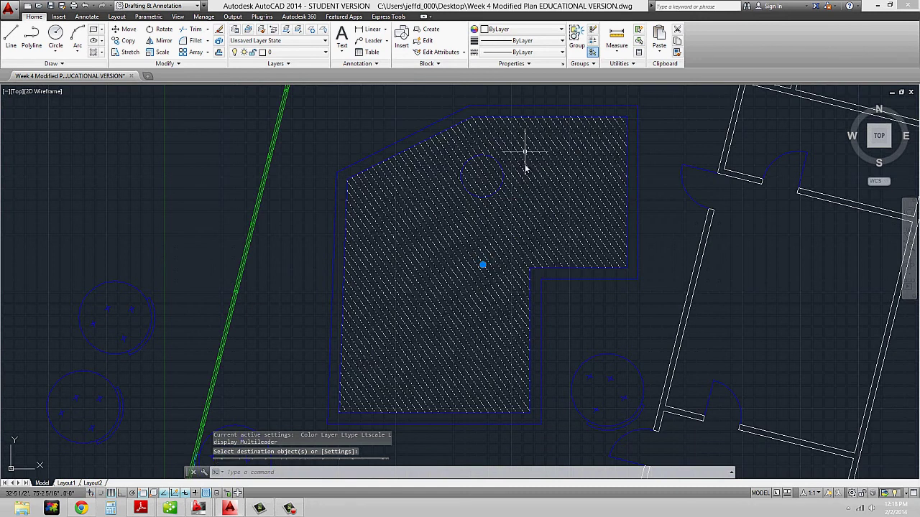
click(89, 41)
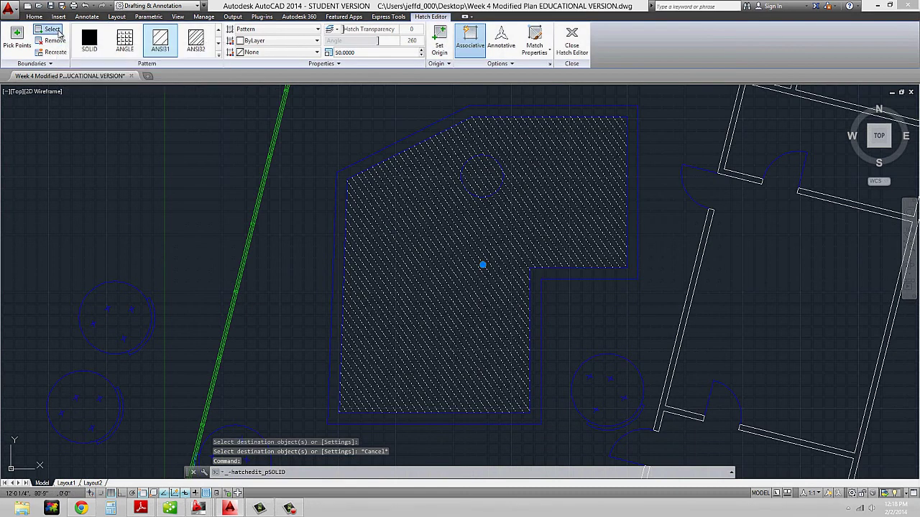
click(53, 32)
scroll(478, 165, up, 4)
click(455, 159)
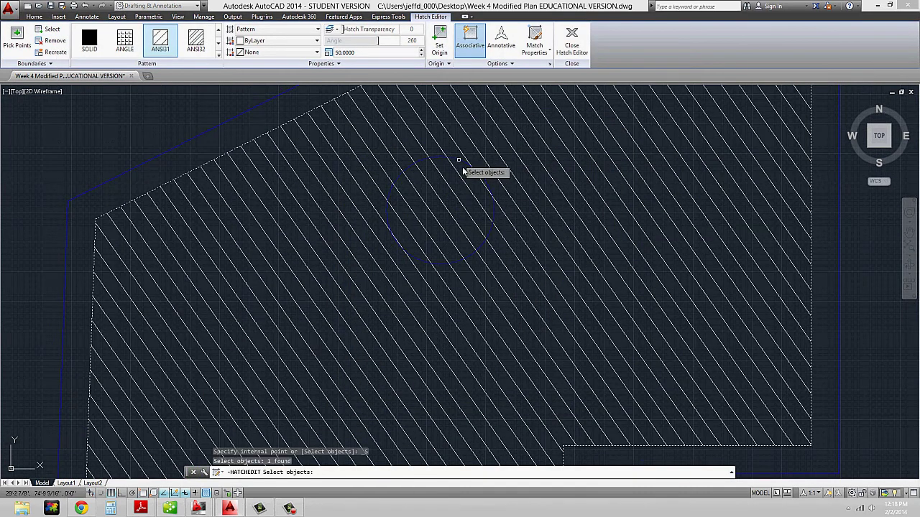
scroll(473, 184, down, 4)
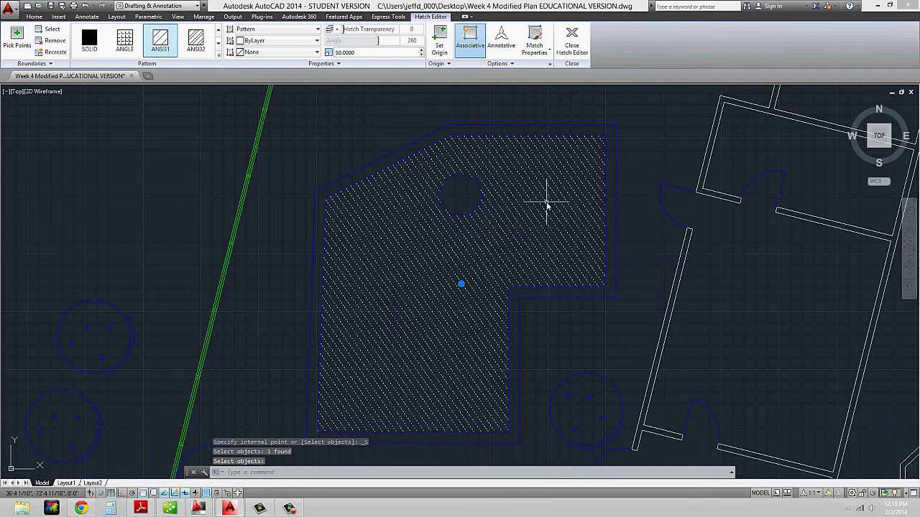
key(Escape)
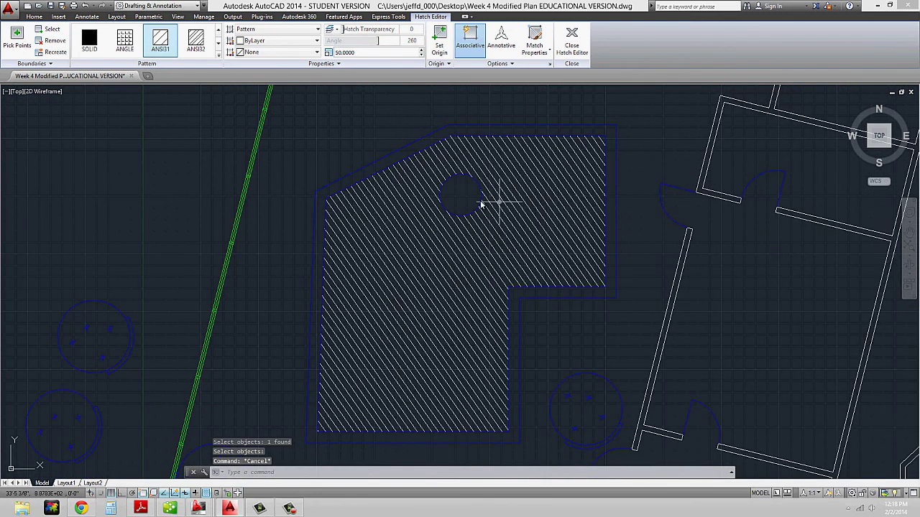
Step: Move the L-shaped area's hatch to the a-plan-patt layer
click(486, 166)
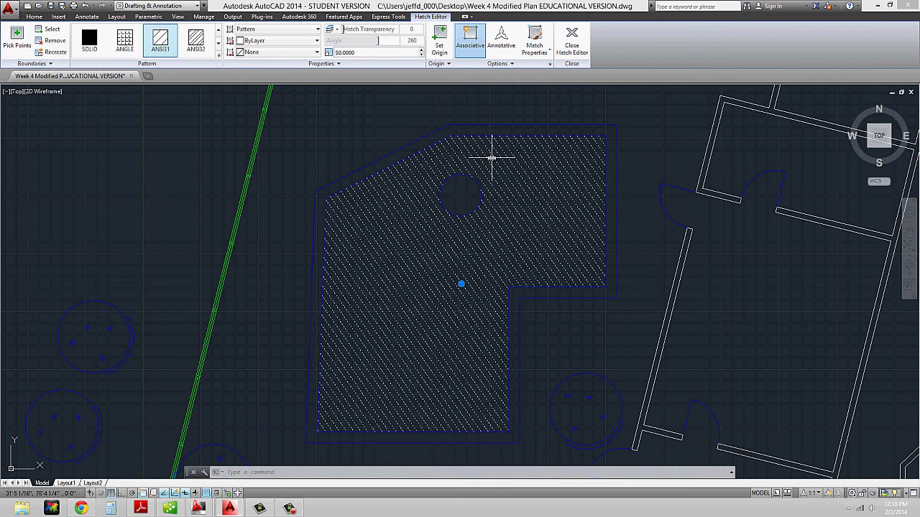
key(Escape)
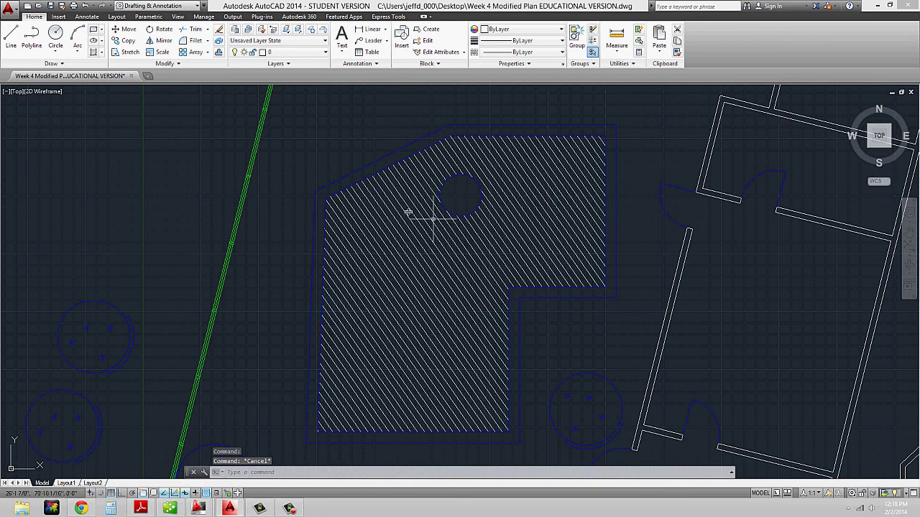
click(427, 157)
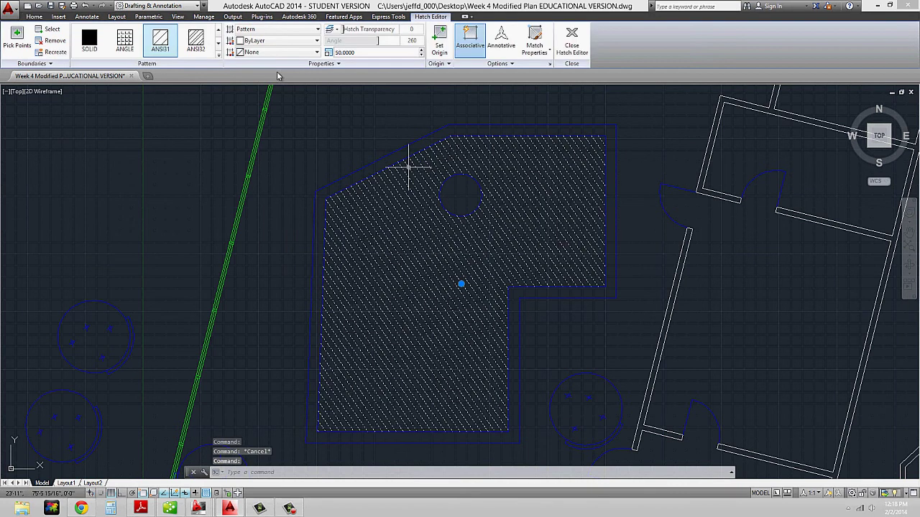
click(195, 40)
click(34, 16)
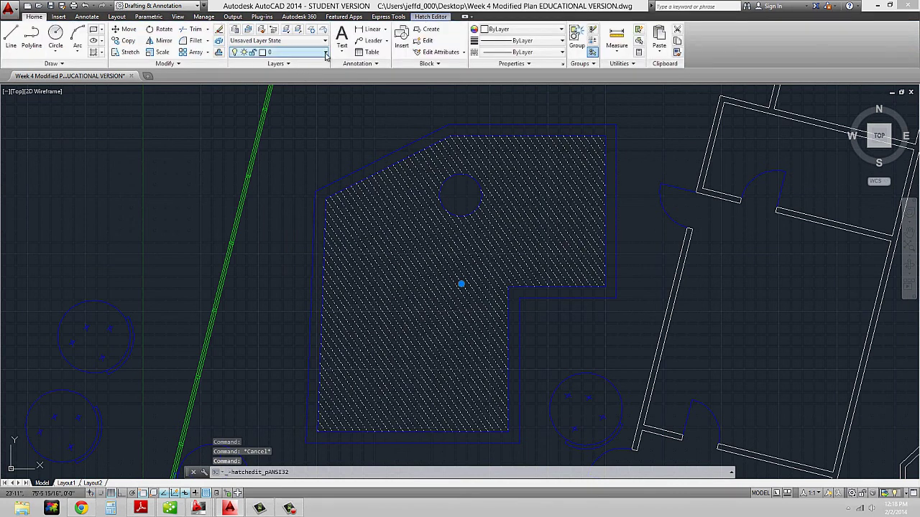
click(302, 52)
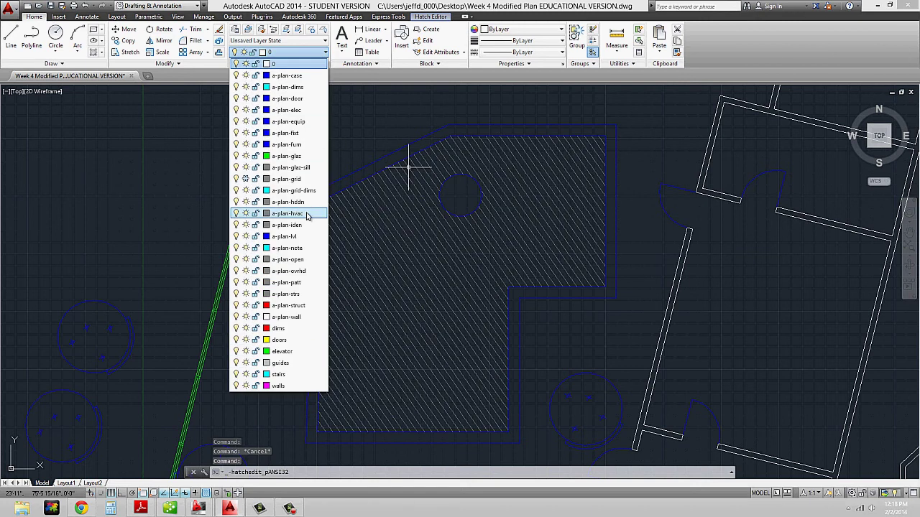
click(295, 283)
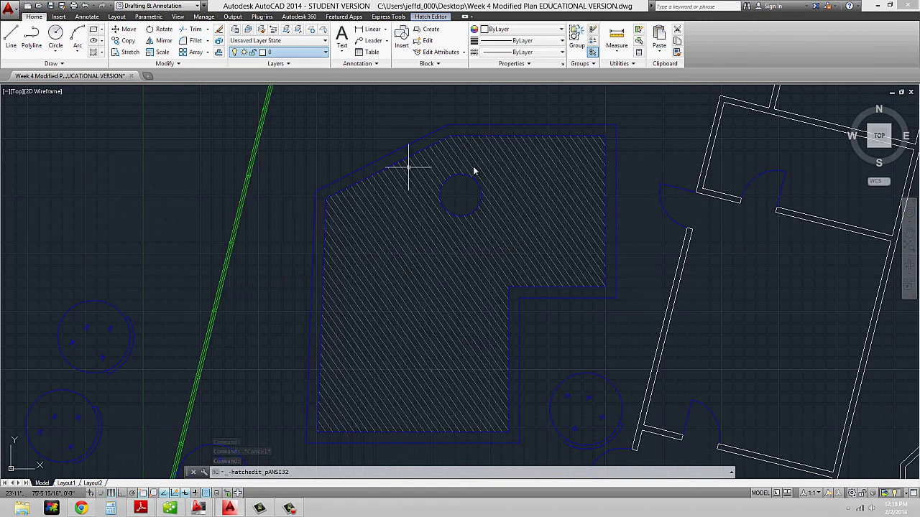
key(Escape)
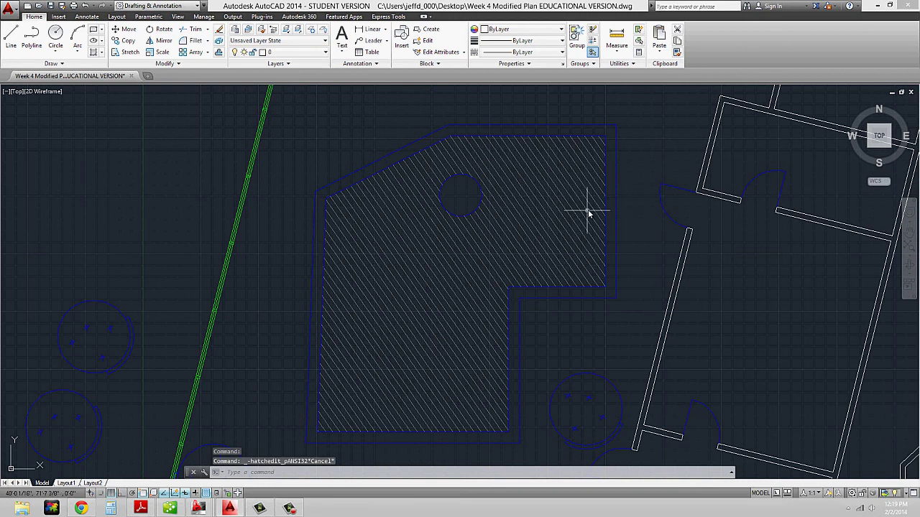
Step: Send all hatches behind the other objects in the plan with HATCHTOBACK
scroll(600, 210, down, 5)
scroll(575, 223, down, 2)
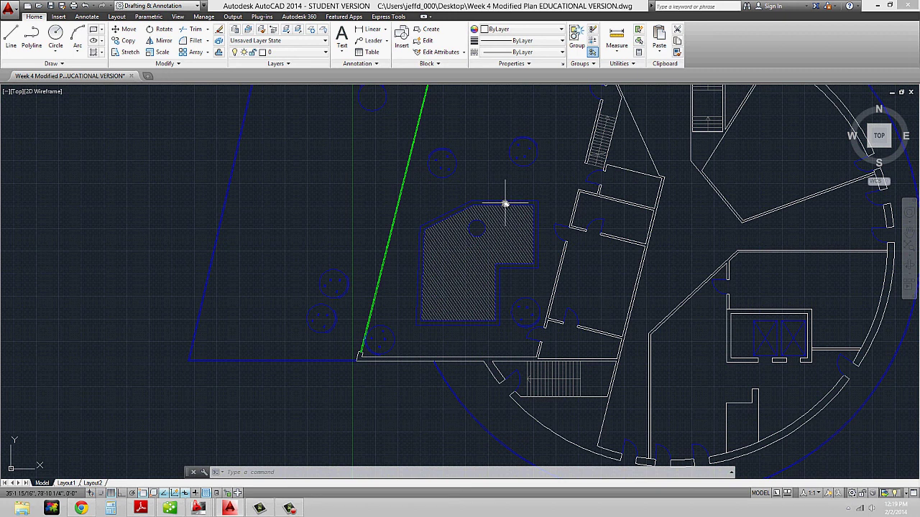
text(HATCH)
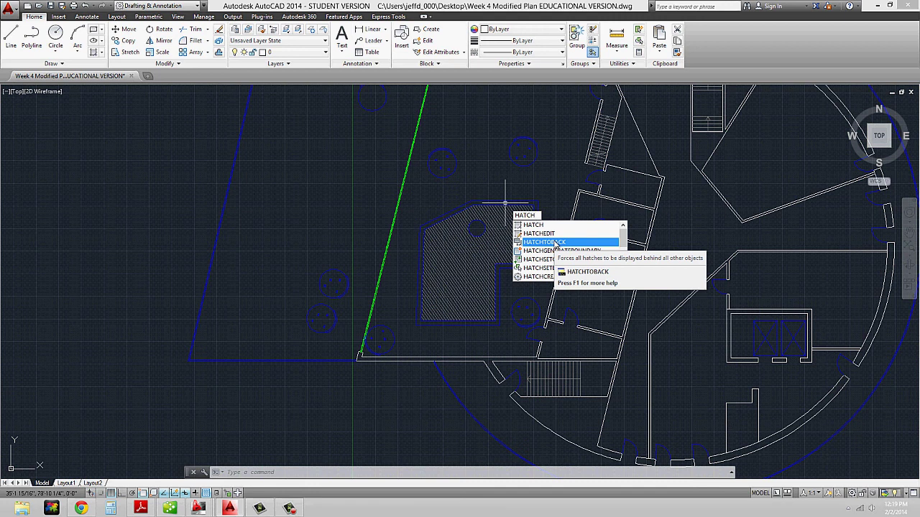
click(555, 243)
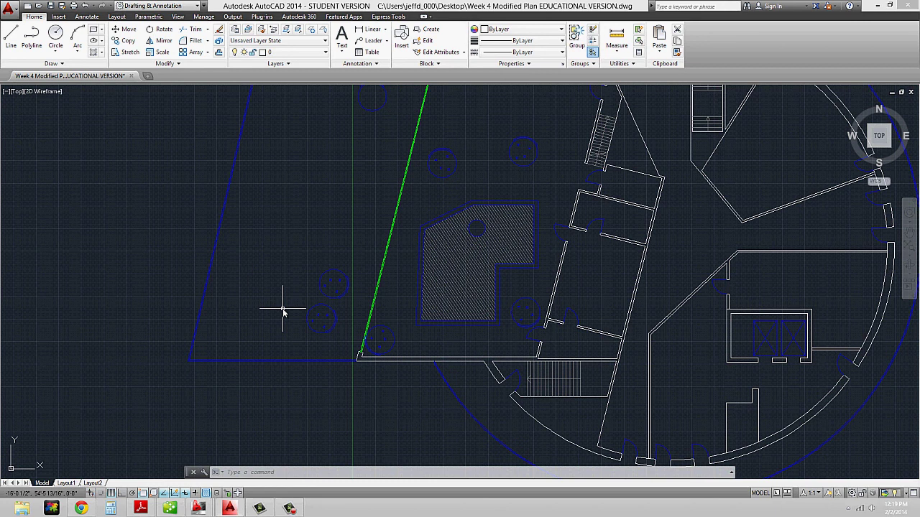
Step: Explode the L-shaped area's hatch into individual lines and select one line to check the result
scroll(282, 310, down, 5)
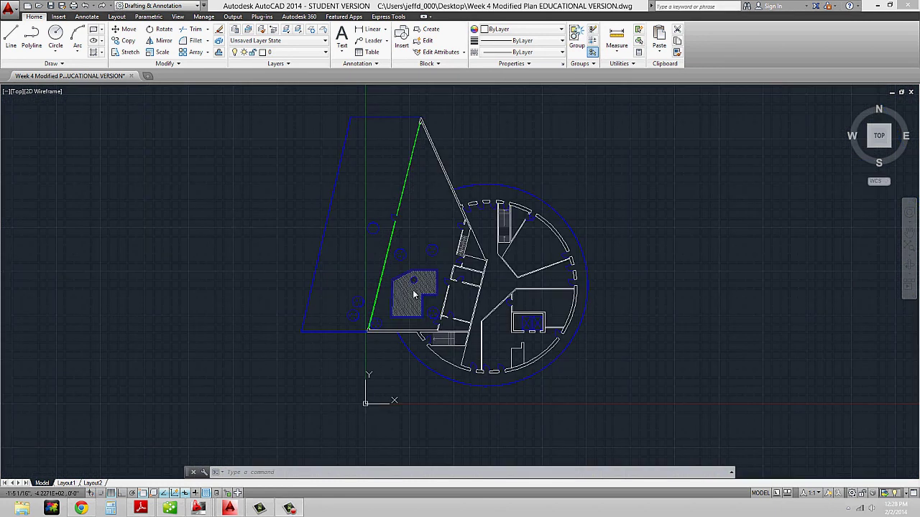
scroll(413, 295, up, 8)
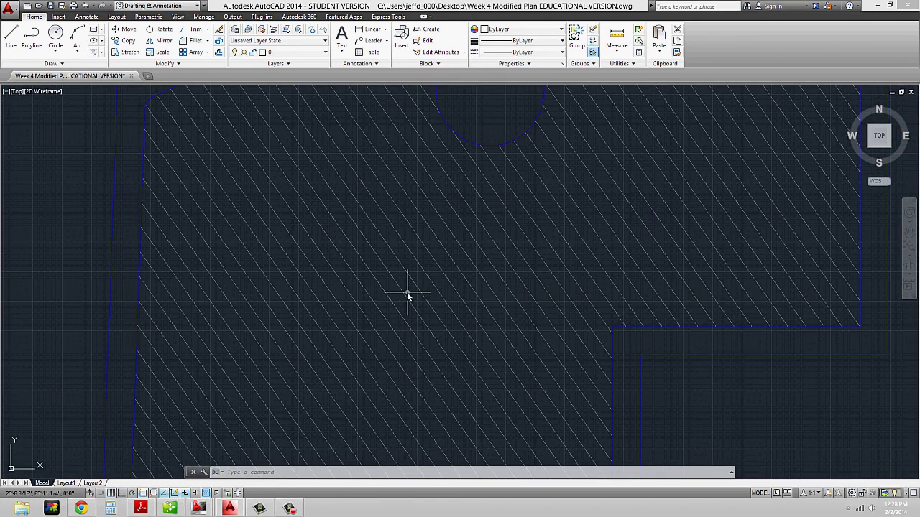
scroll(407, 294, down, 2)
text(explode)
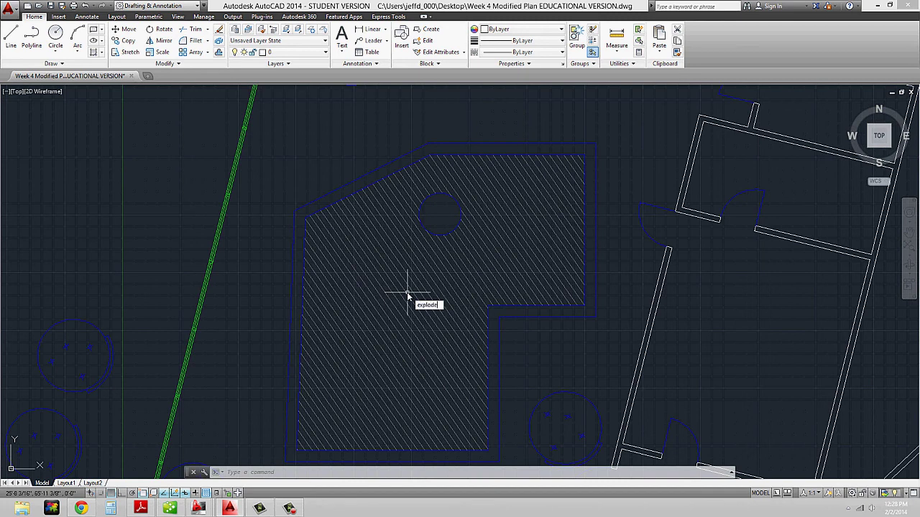
key(Return)
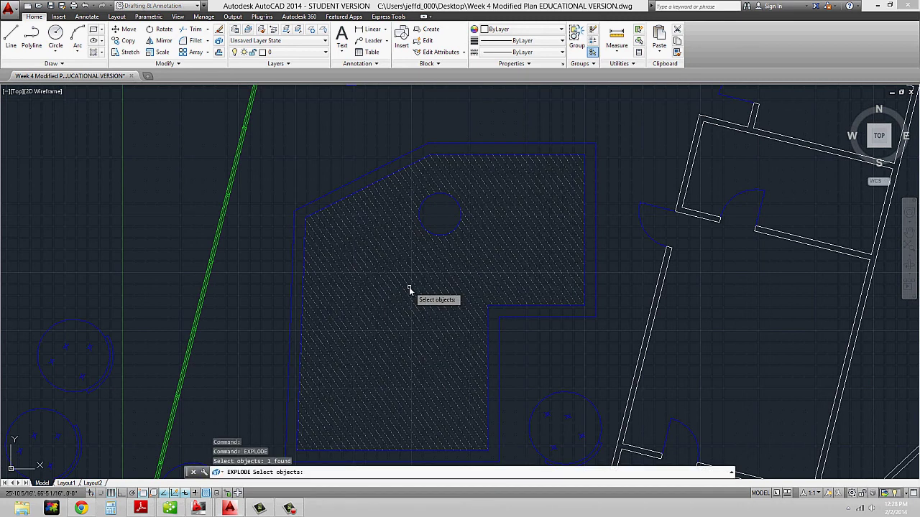
click(449, 271)
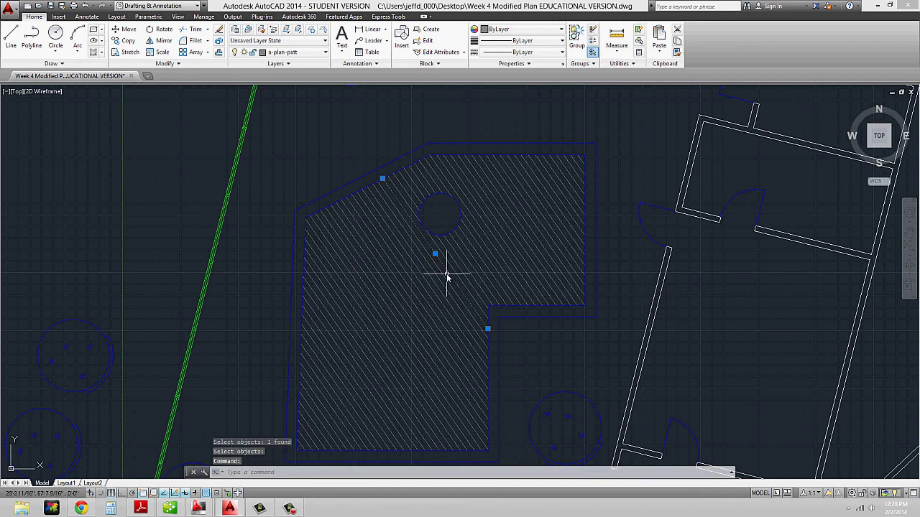
key(Return)
click(437, 295)
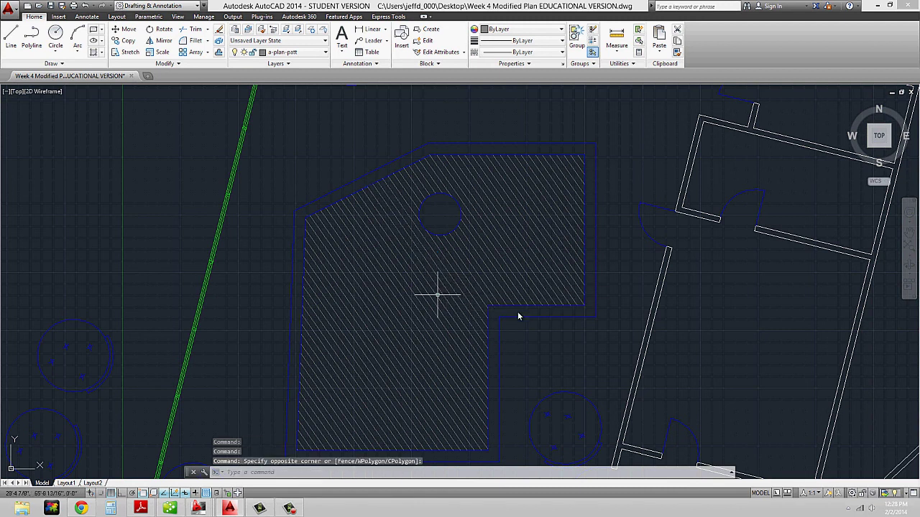
key(Escape)
scroll(520, 316, down, 2)
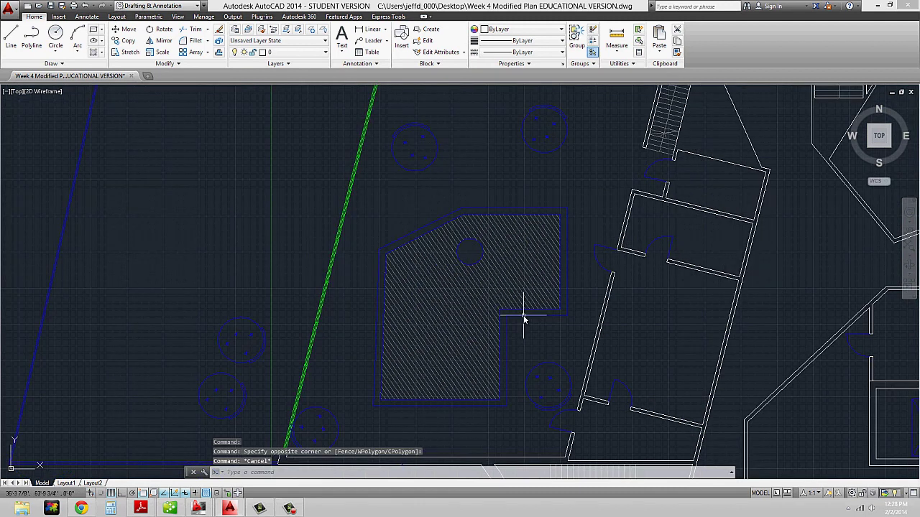
scroll(523, 319, up, 2)
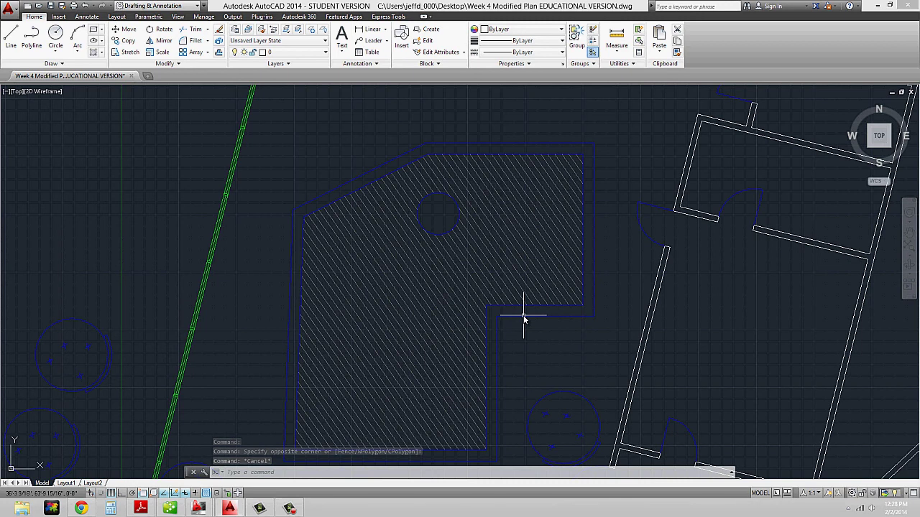